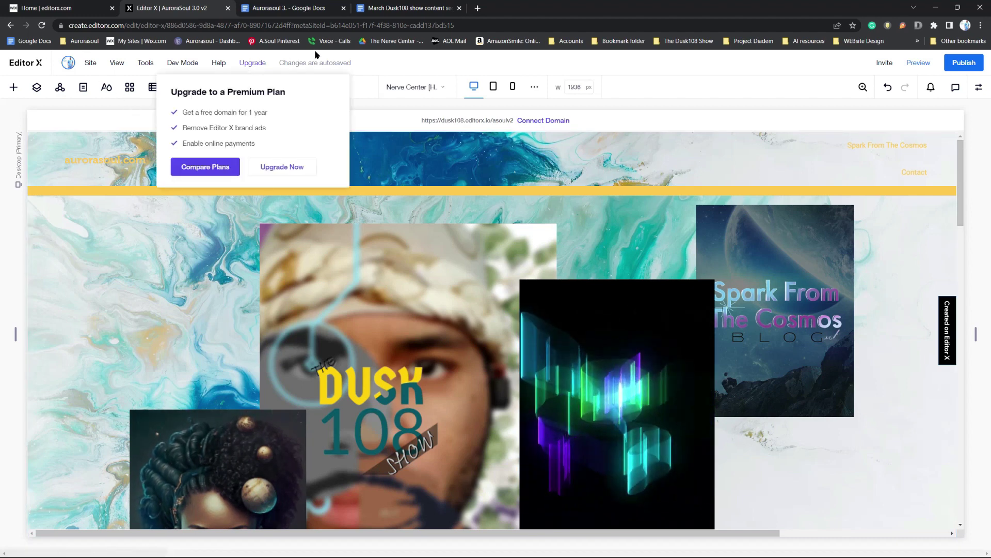
- Show the Nerve Center page at the mobile breakpoint from its top and open the site preview
left_click(513, 87)
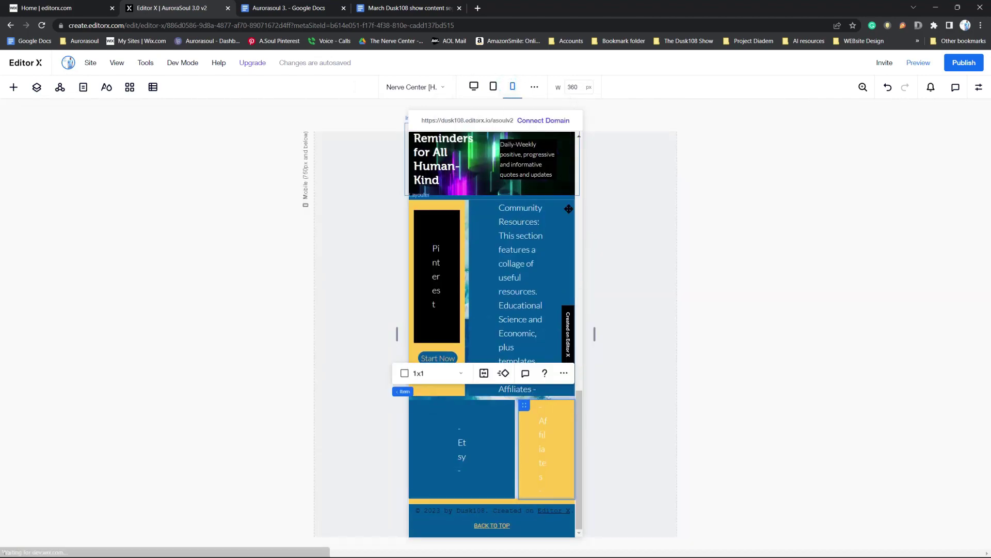
scroll(579, 426, "up", 15)
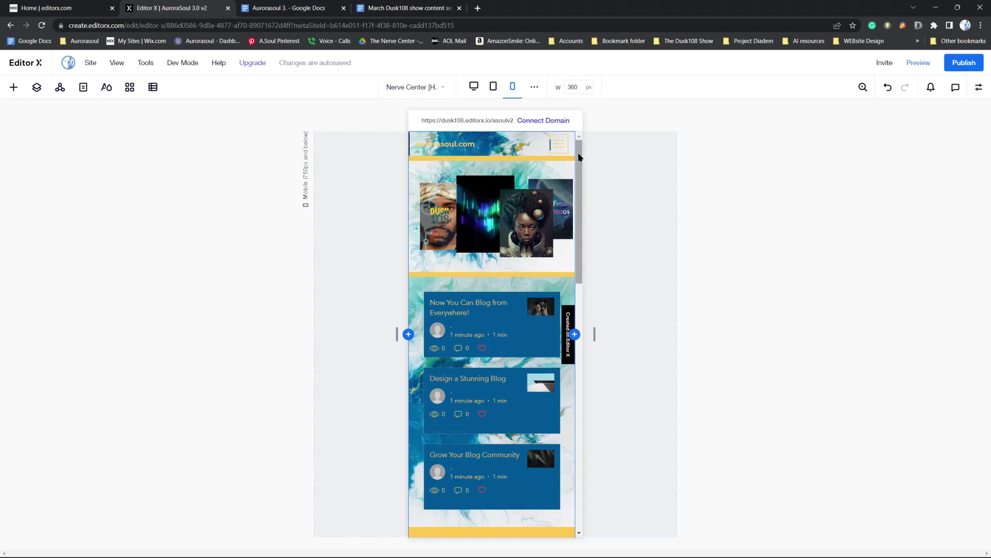
mouse_move(579, 153)
left_mouse_down()
mouse_move(574, 186)
mouse_move(578, 145)
left_mouse_up()
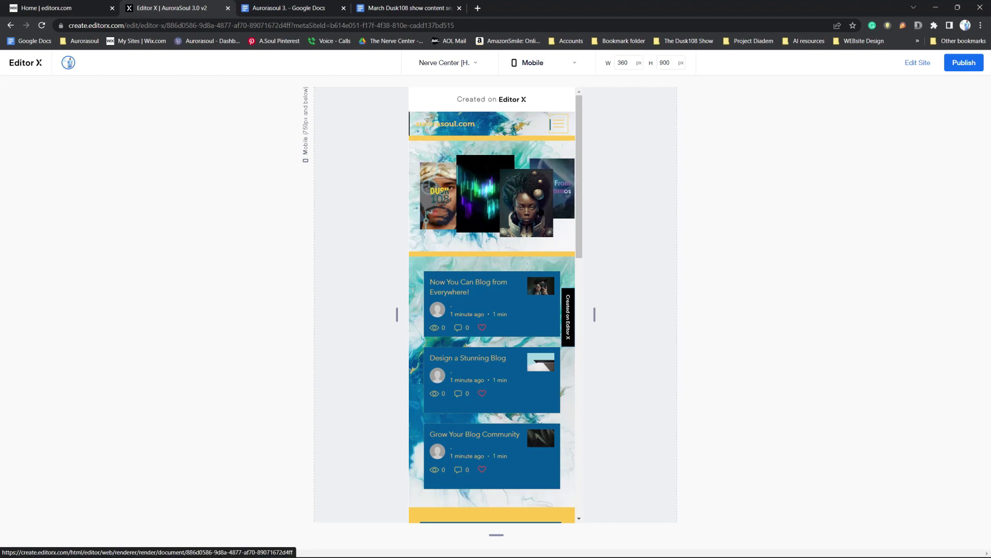
- Preview the Nerve Center page at the Desktop breakpoint and view its header and image collage
left_click(475, 62)
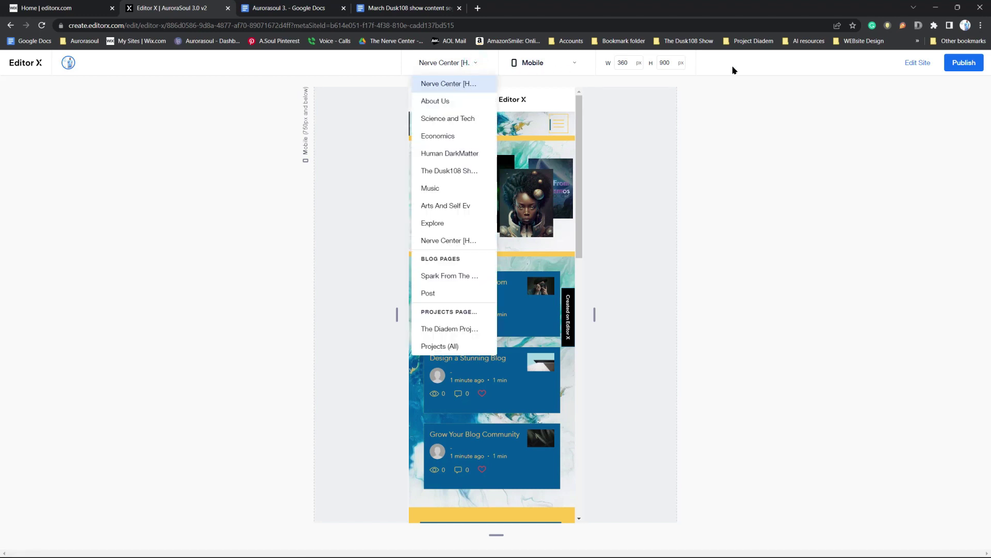
left_click(538, 66)
left_click(544, 62)
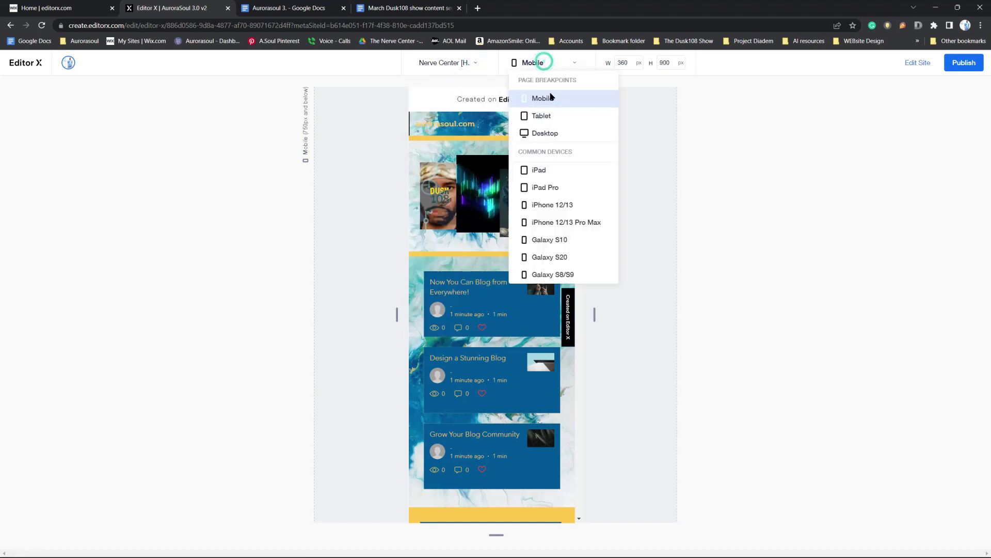
left_click(542, 133)
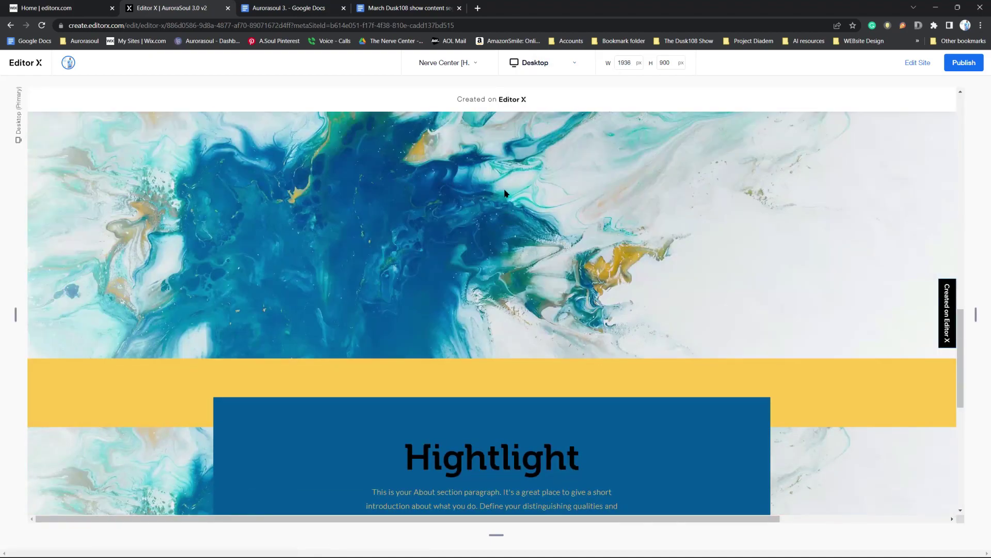
scroll(506, 194, "up", 5)
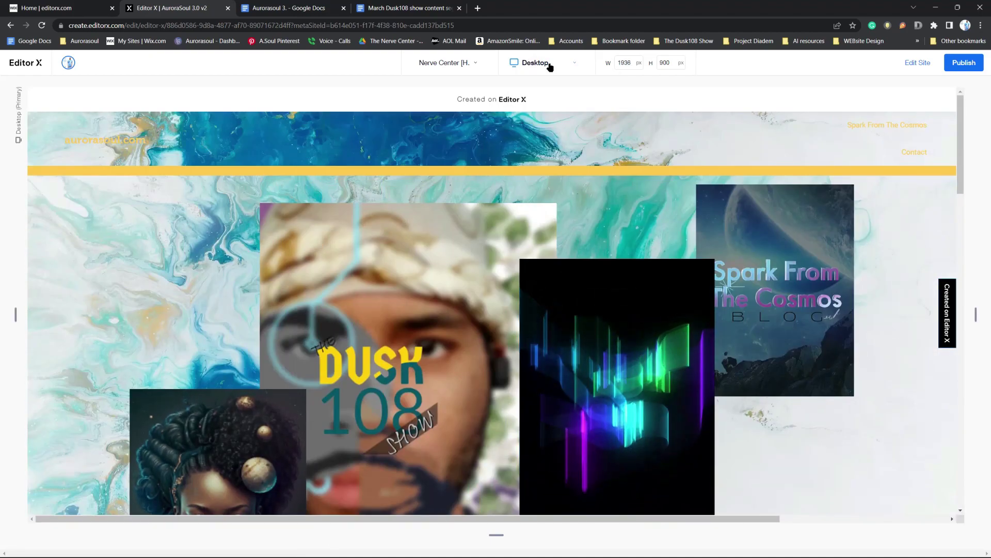
- Preview the page at the Tablet breakpoint and examine the header, image collage and quotes section
left_click(524, 63)
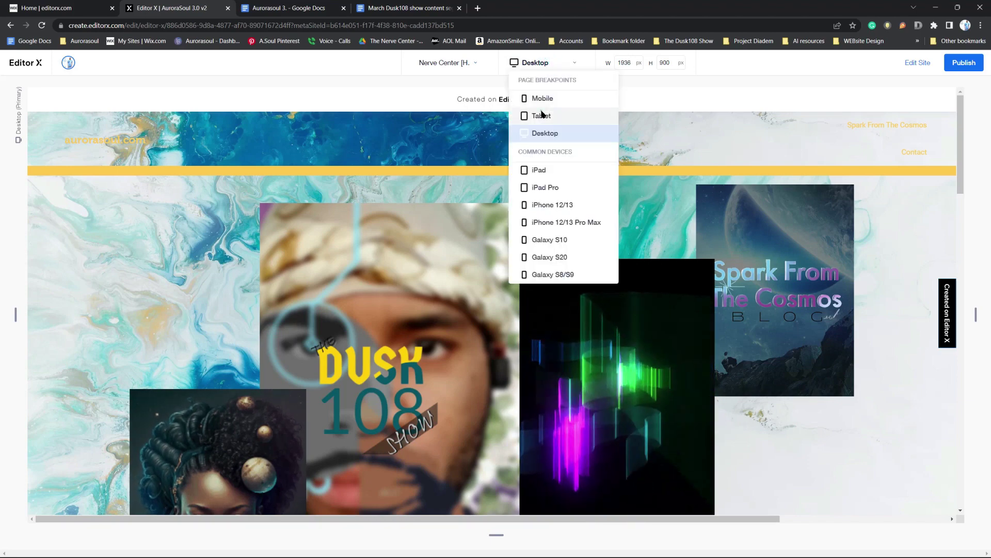
left_click(541, 112)
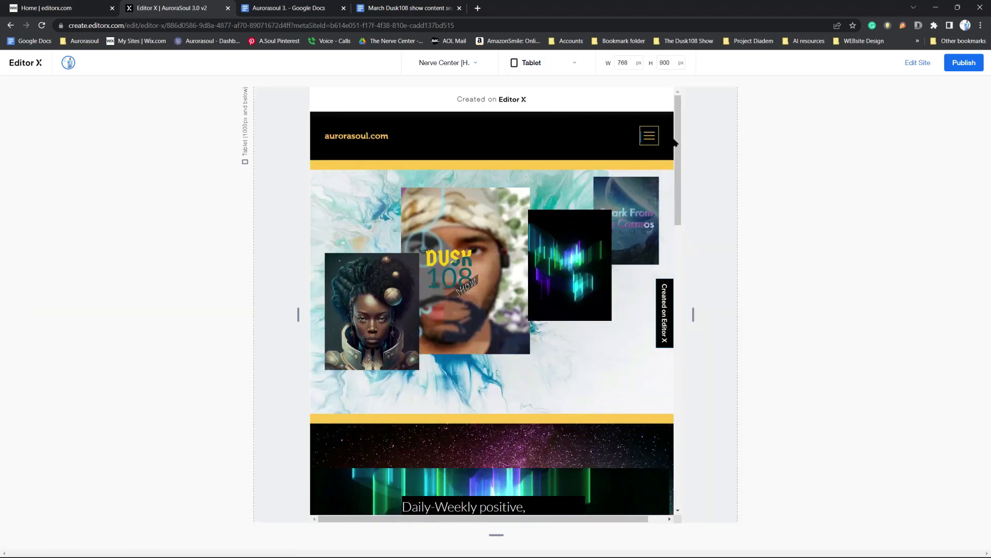
left_click_drag(678, 139, 684, 192)
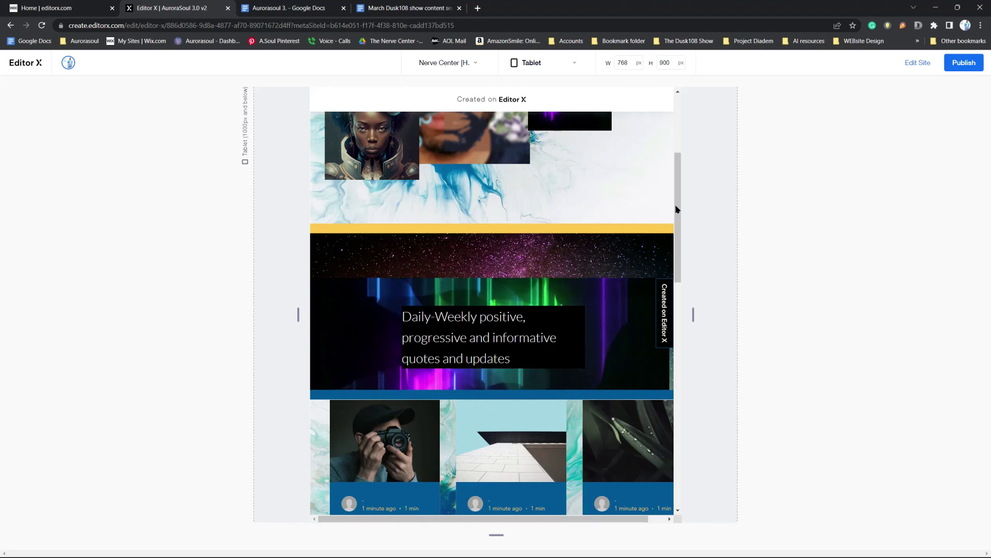
left_click_drag(682, 201, 693, 150)
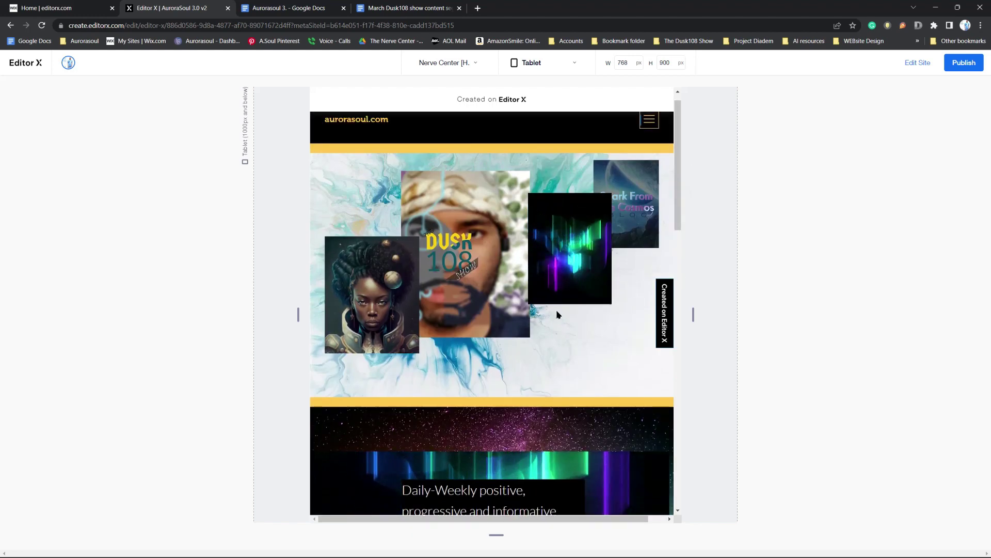
- Return the preview to the Desktop breakpoint and examine the page from its header down to the footer
left_click(468, 64)
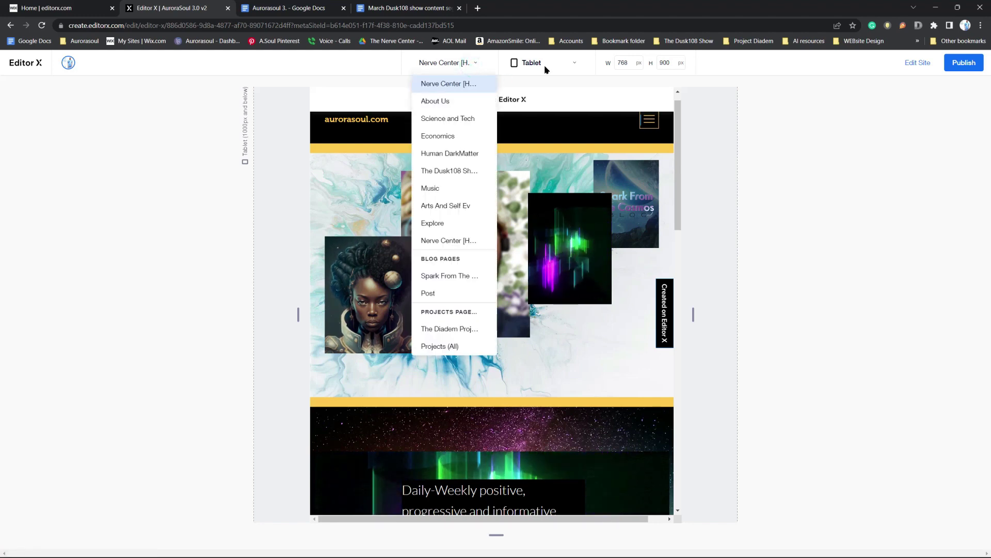
left_click(579, 63)
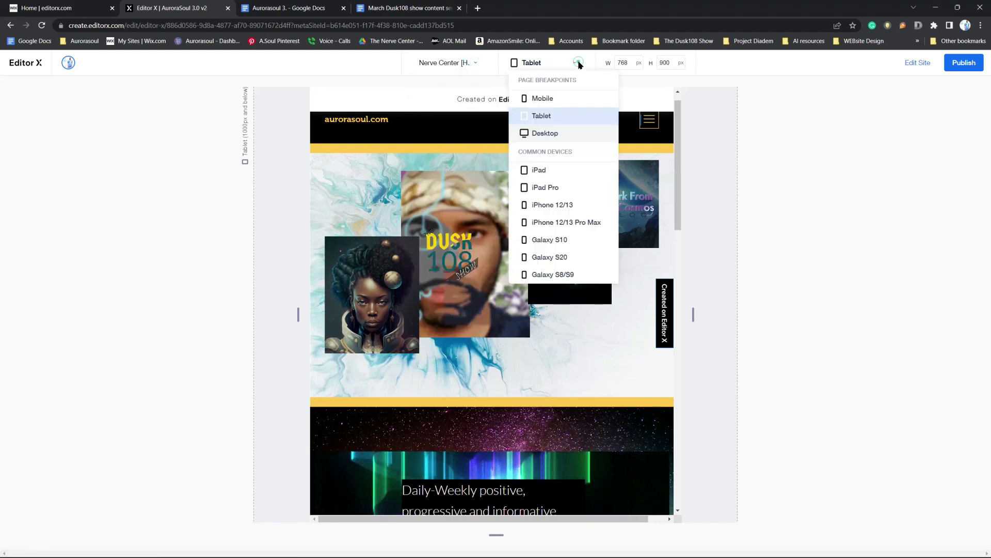
left_click(537, 133)
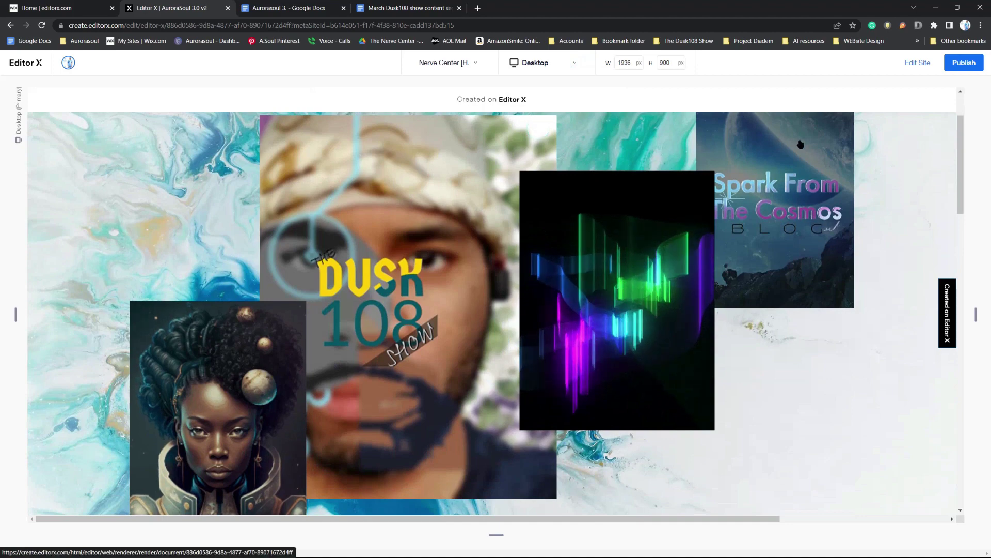
left_click_drag(956, 140, 955, 111)
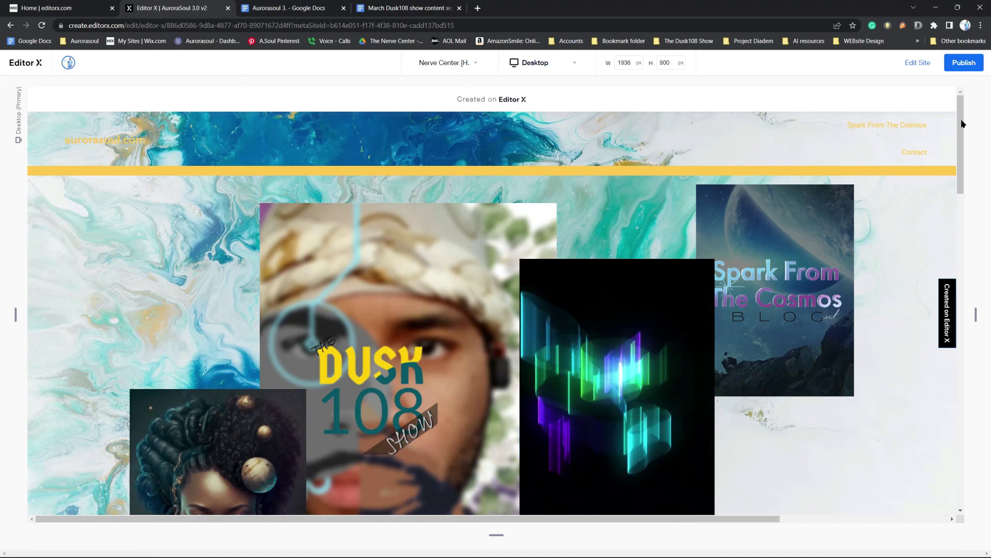
left_click_drag(961, 124, 963, 452)
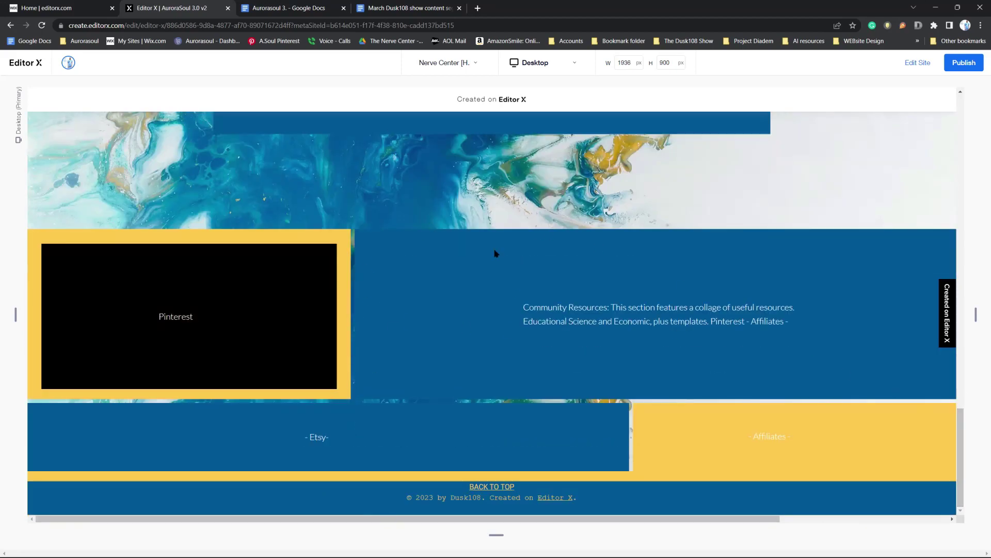
- Preview the page at the Mobile breakpoint and examine the collage, blog posts, highlight and community resources sections
left_click(576, 64)
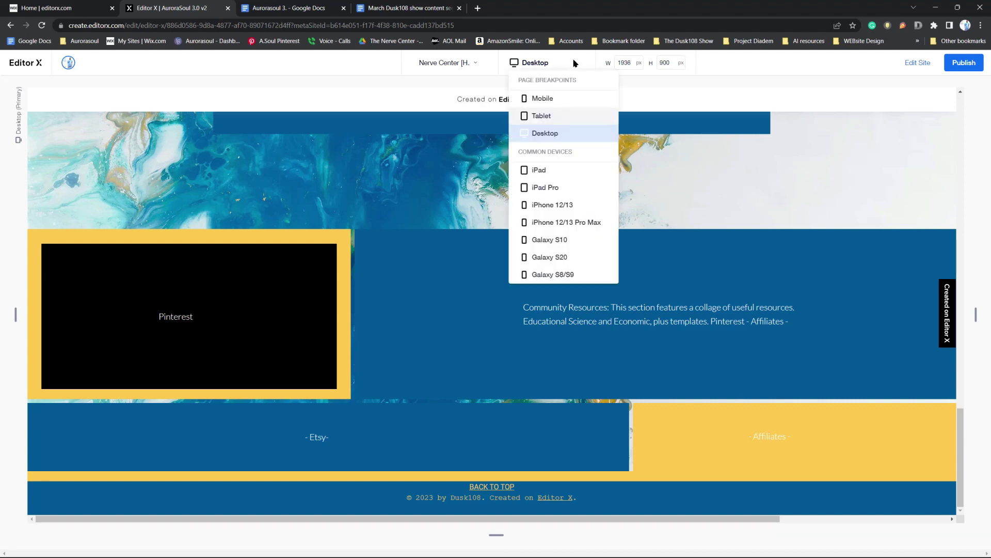
left_click(548, 101)
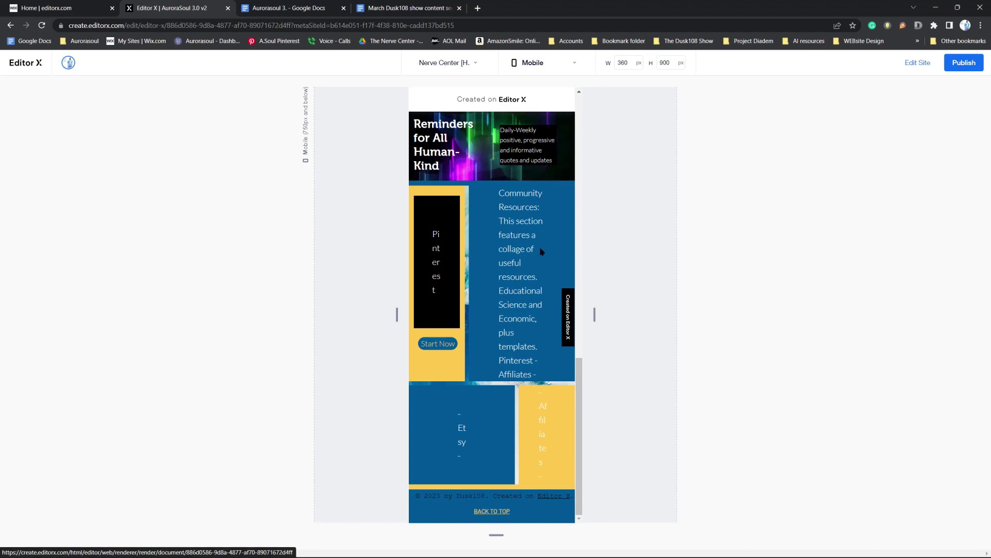
left_click_drag(580, 377, 574, 91)
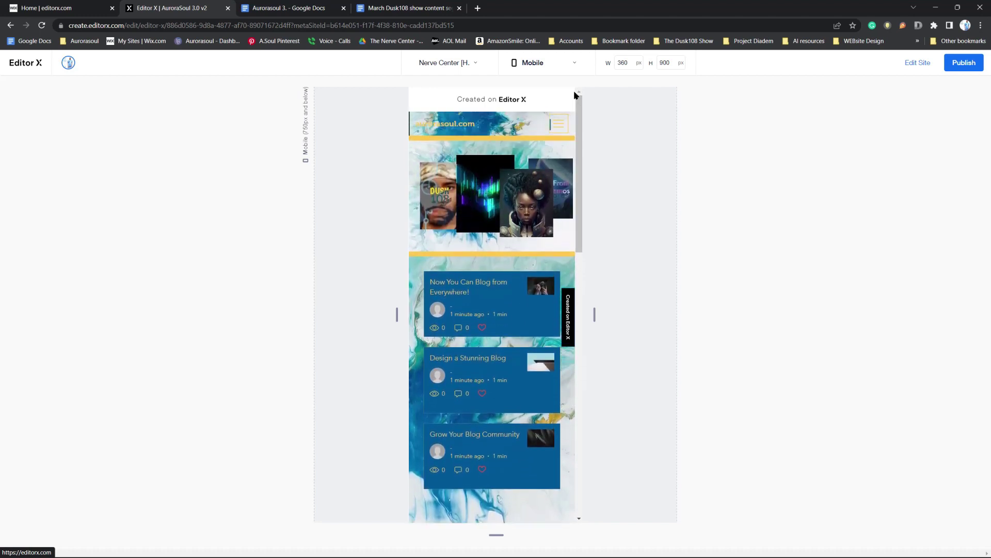
scroll(570, 269, "down", 3)
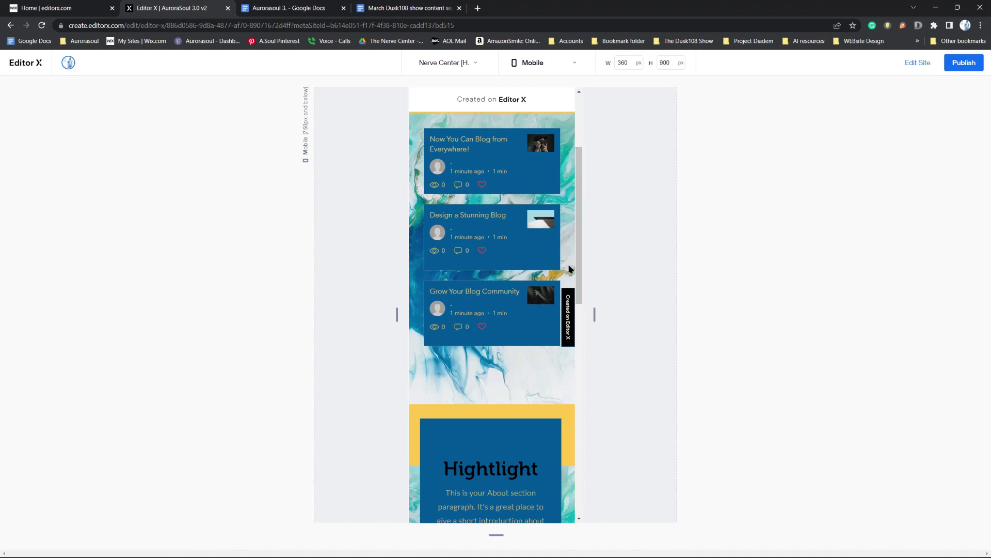
scroll(579, 264, "down", 10)
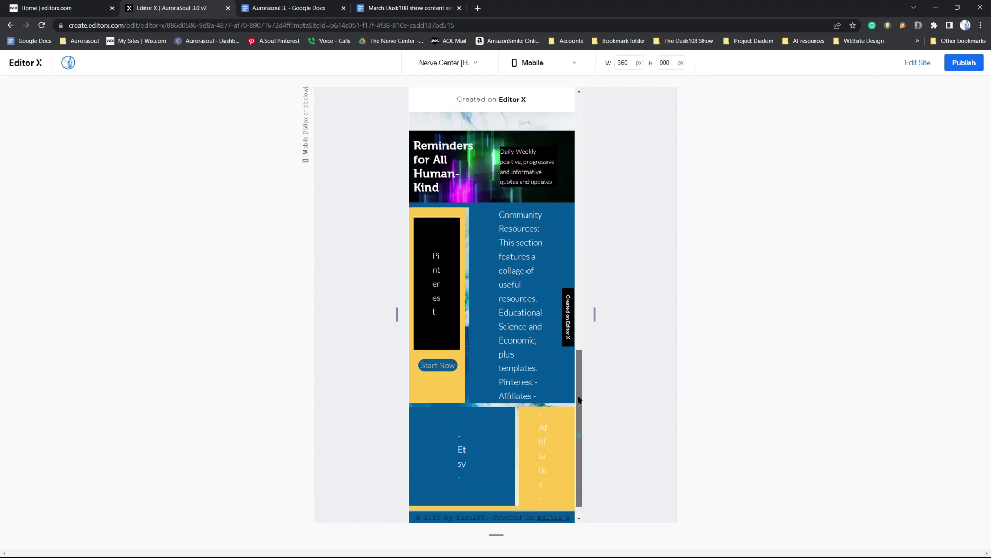
scroll(582, 438, "up", 6)
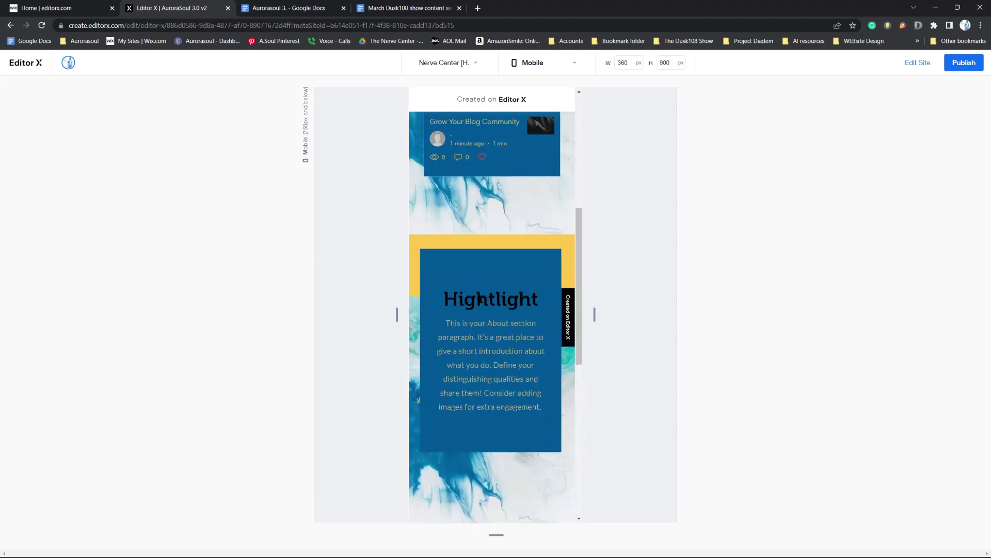
left_click_drag(577, 227, 575, 163)
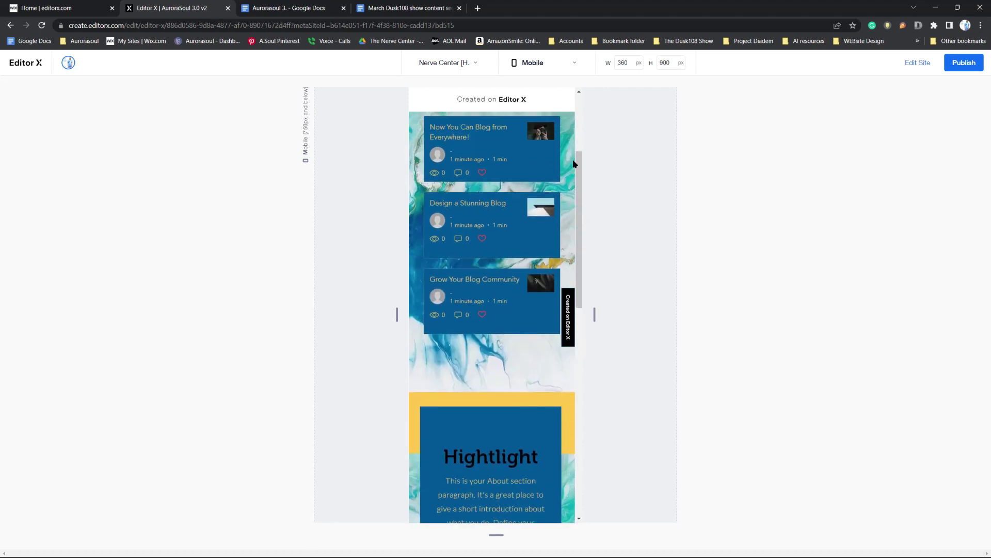
- Switch the preview back to Desktop and compare the image collage and the Reminders for All Human-Kind section
left_click(471, 64)
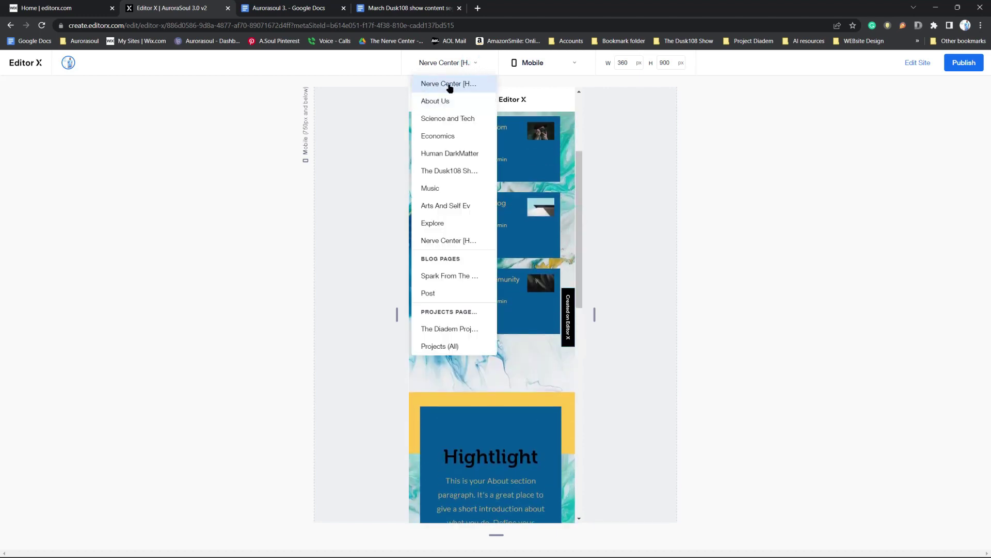
left_click(569, 61)
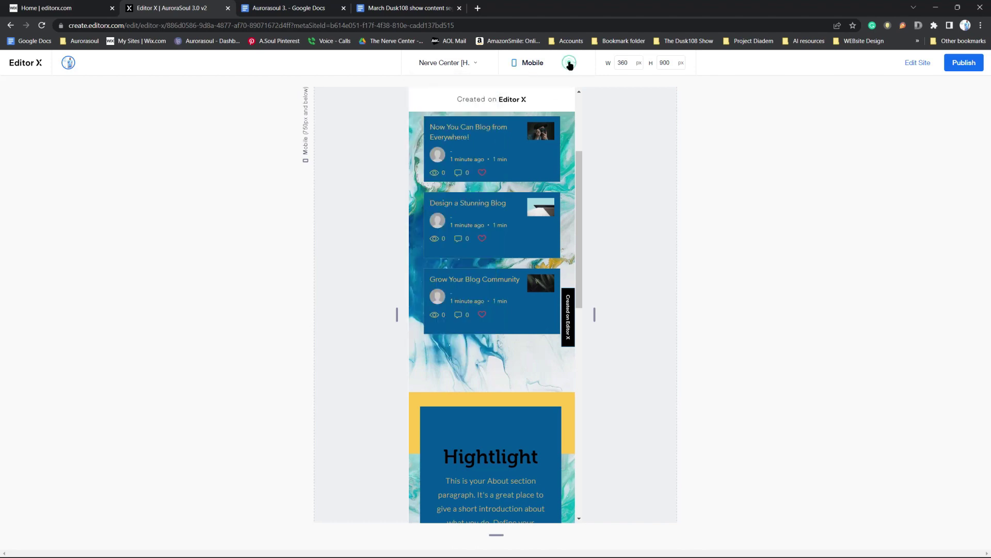
left_click(570, 63)
left_click(541, 136)
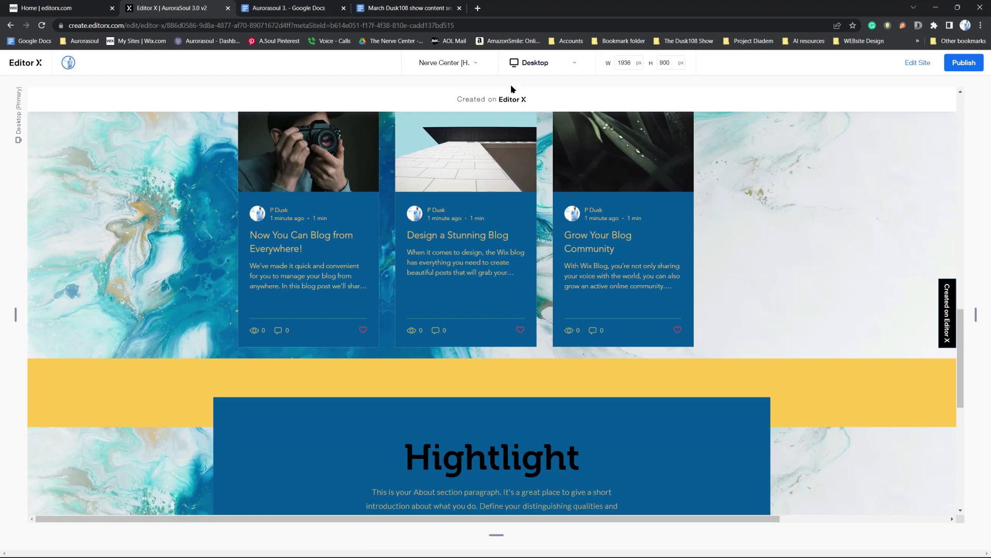
scroll(503, 106, "up", 8)
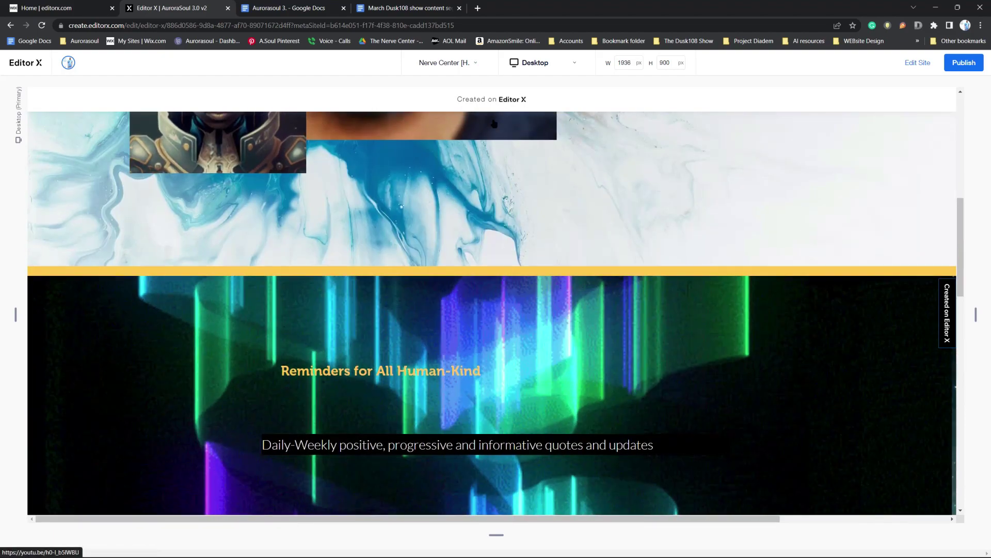
scroll(494, 122, "down", 2)
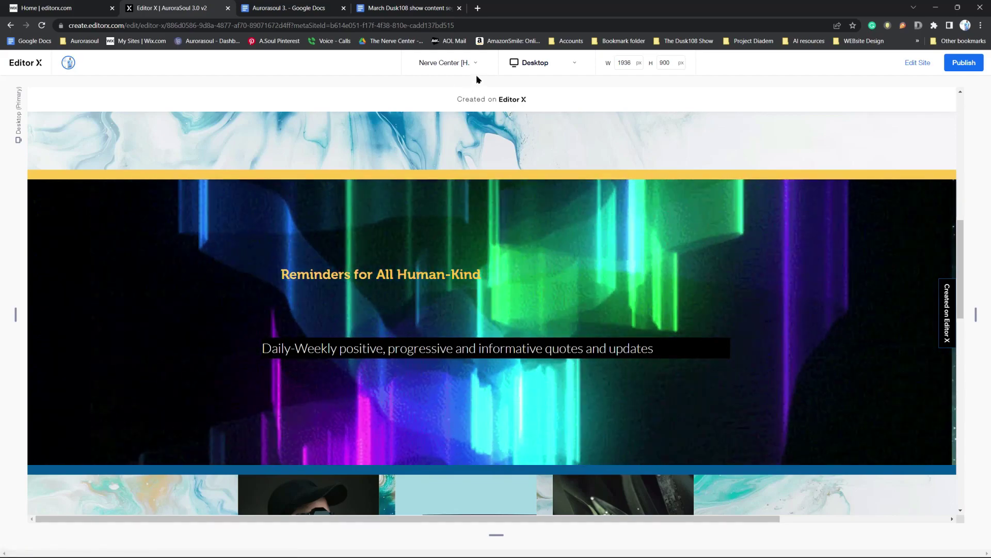
left_click_drag(956, 237, 940, 144)
scroll(939, 144, "up", 1)
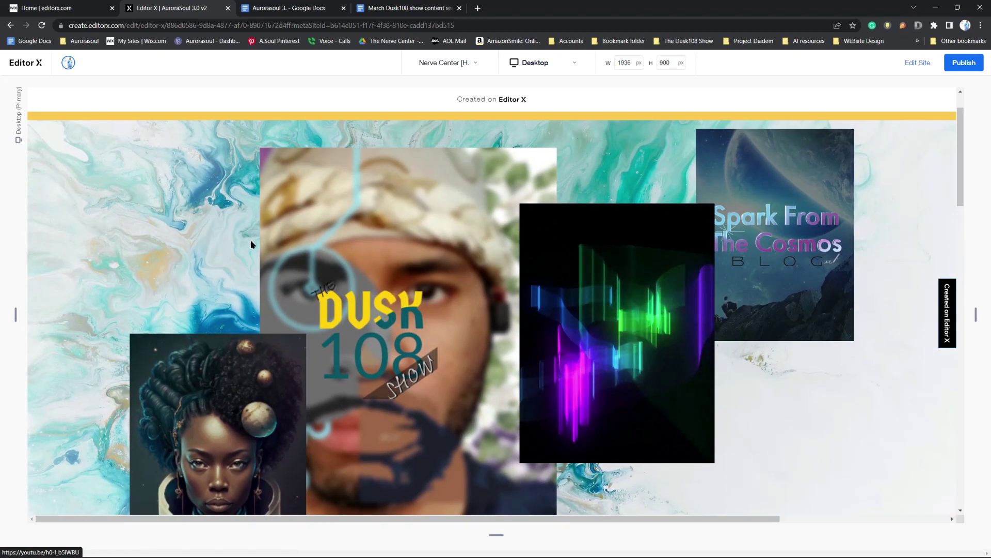
- Examine the remaining desktop sections from the reminders banner through the blog posts to the footer, and return to the top
scroll(960, 150, "down", 5)
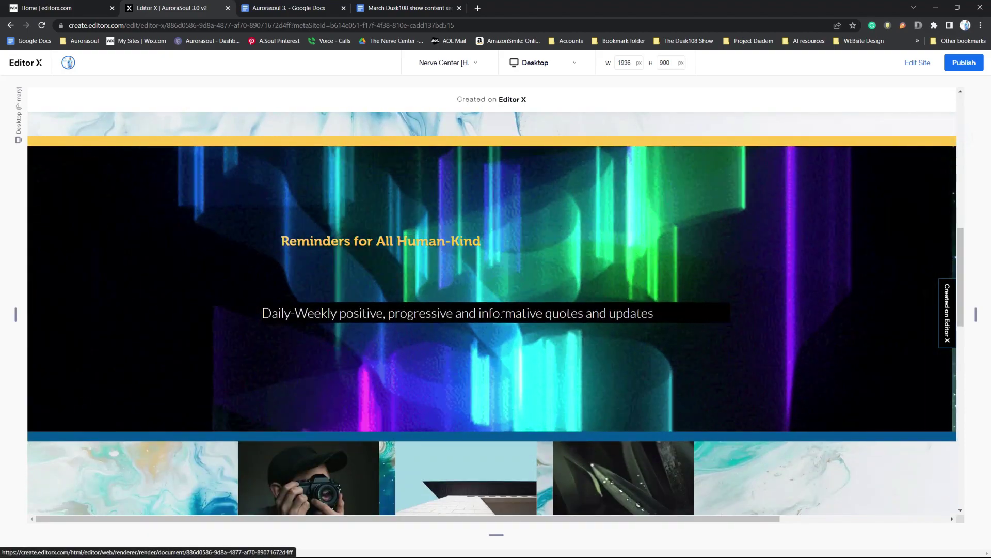
scroll(940, 427, "down", 10)
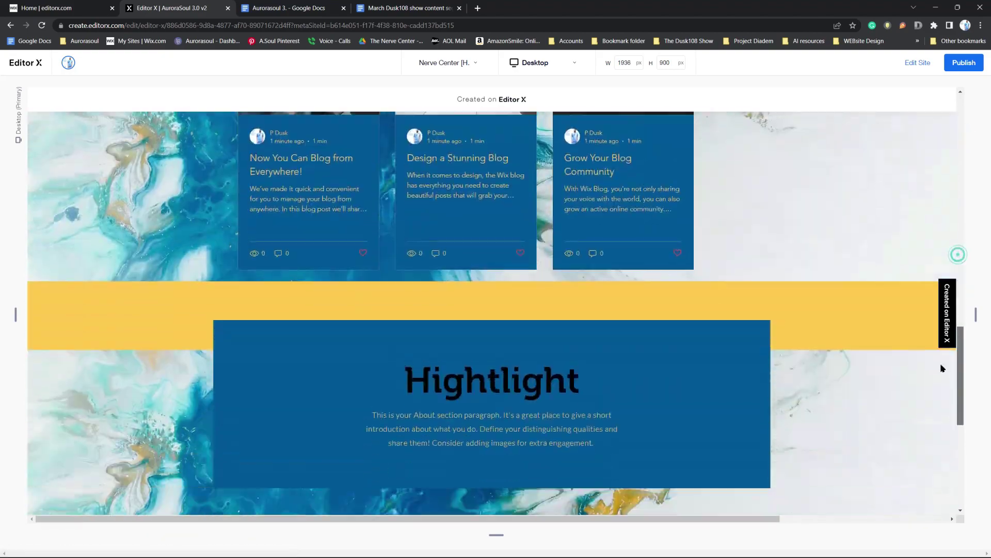
scroll(940, 427, "down", 1)
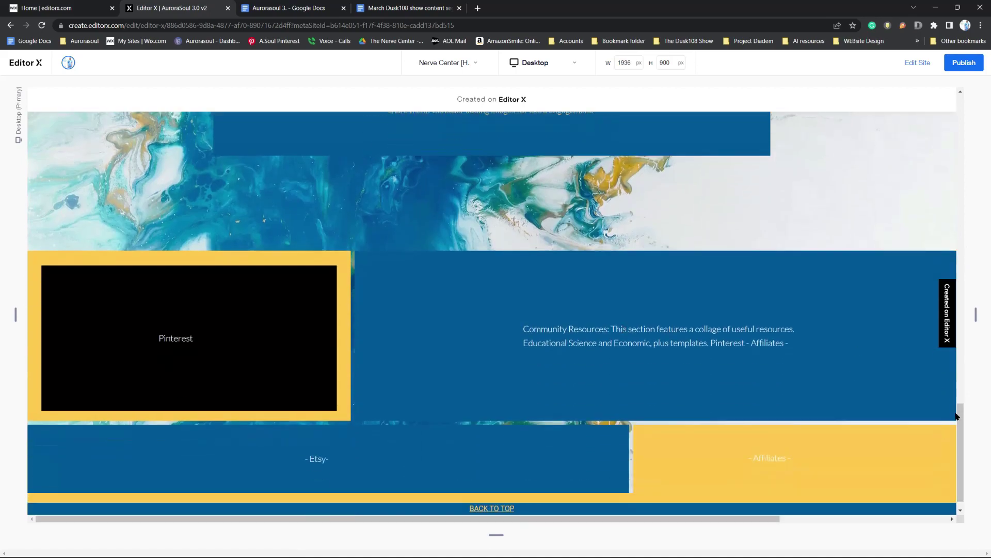
left_click_drag(962, 428, 970, 101)
- Open the Science and Tech page in the preview and show it at the Mobile breakpoint
left_click(475, 61)
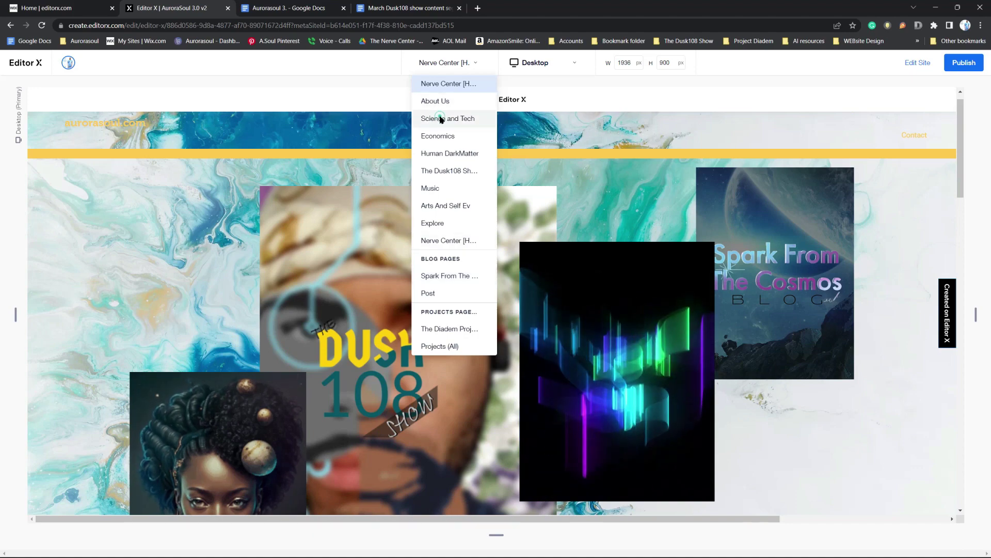
left_click(449, 137)
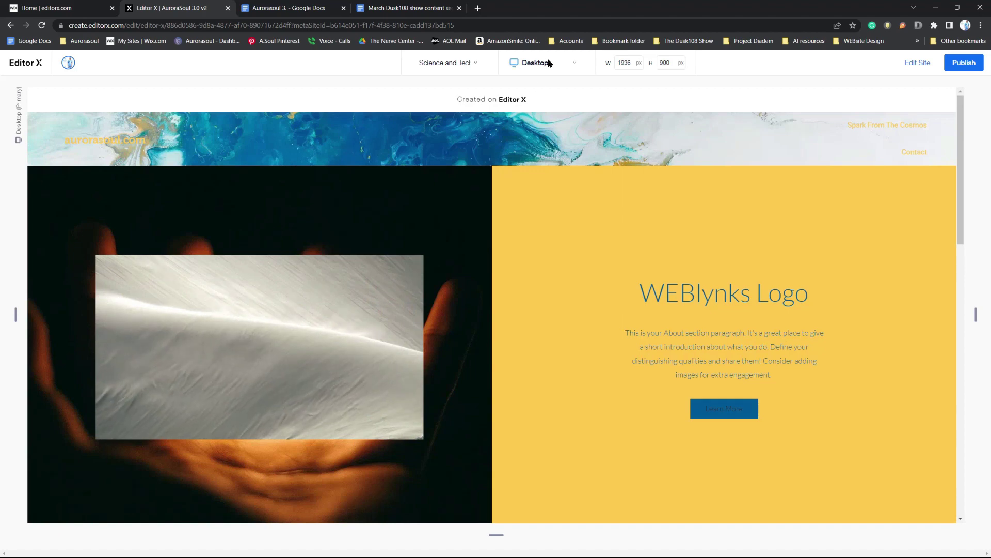
left_click(573, 63)
left_click(542, 99)
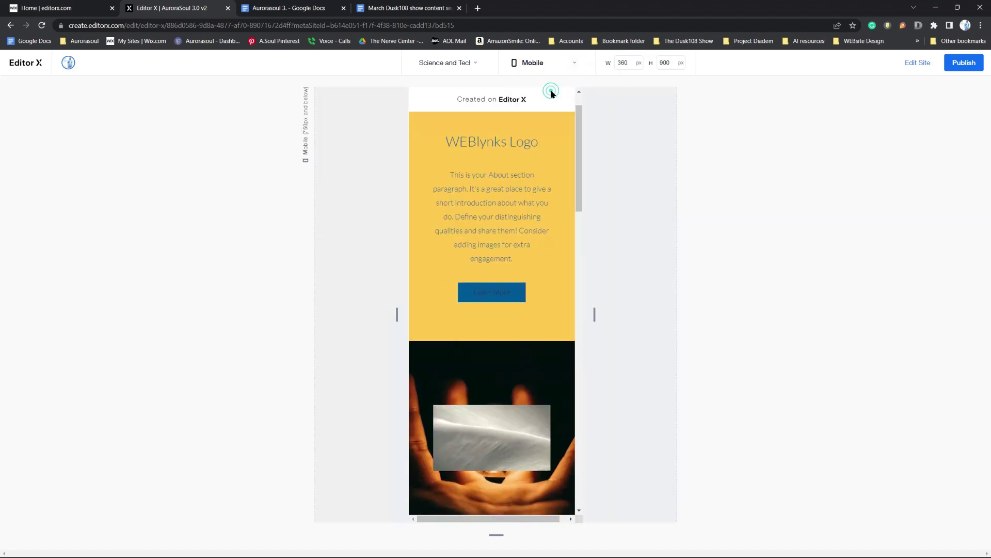
- Examine the Science and Tech page at the Mobile breakpoint from the header down to the Resources section
scroll(579, 138, "up", 2)
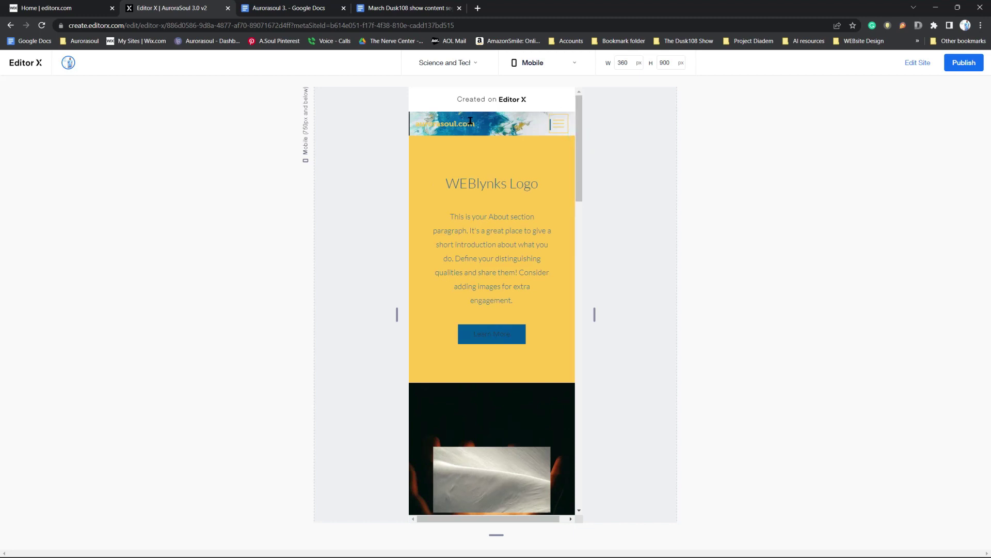
left_click_drag(579, 119, 578, 119)
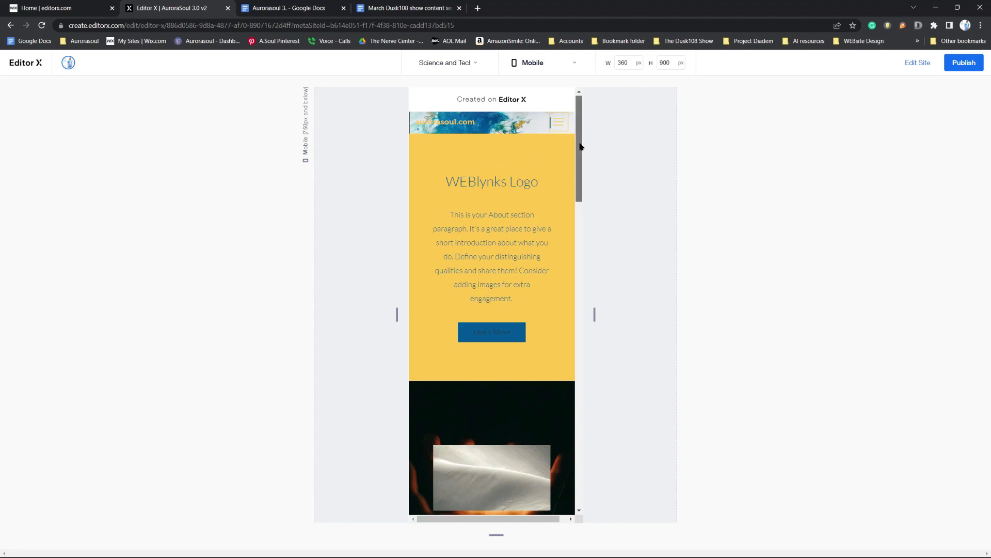
scroll(579, 143, "down", 4)
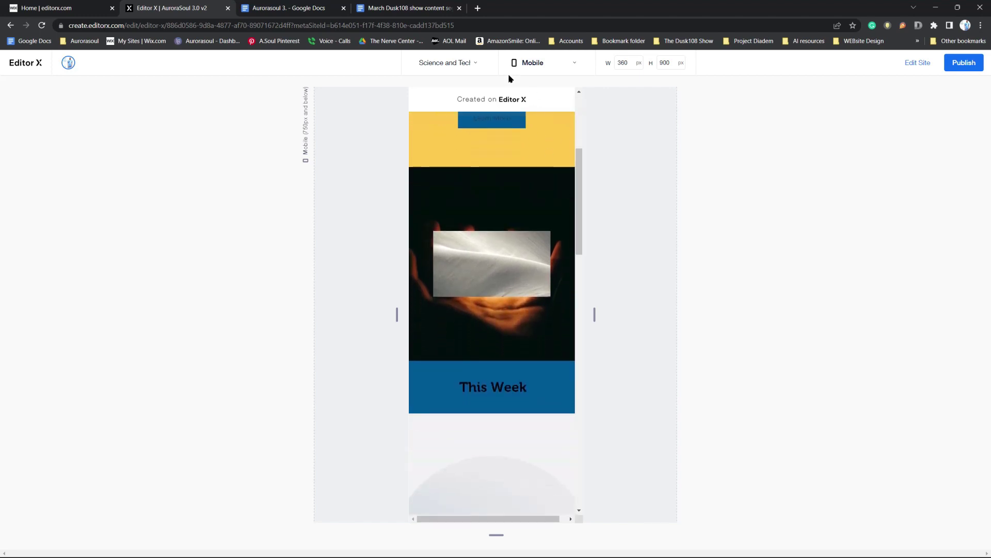
left_click_drag(580, 219, 580, 398)
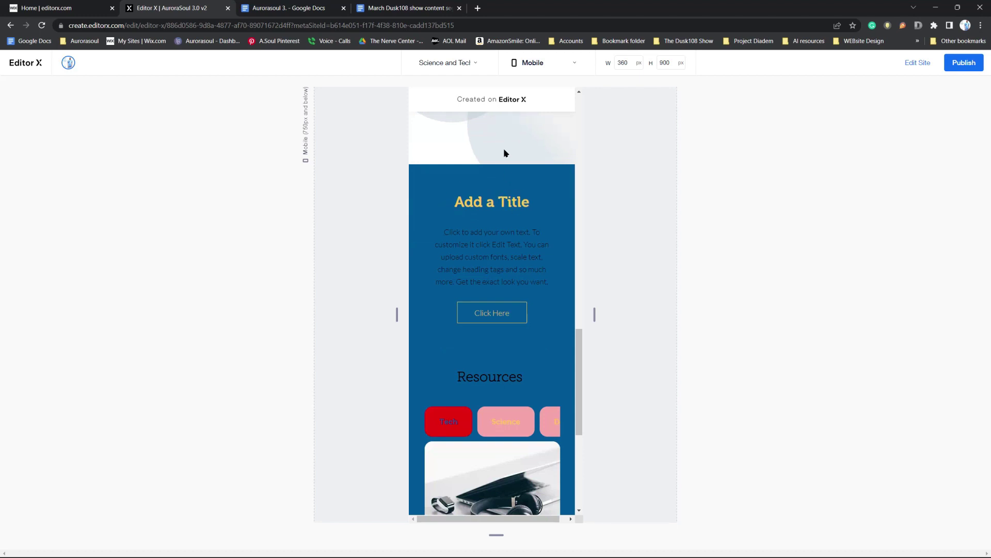
- Open the Economics page in the preview and examine its desktop layout from the header to the footer
left_click(467, 62)
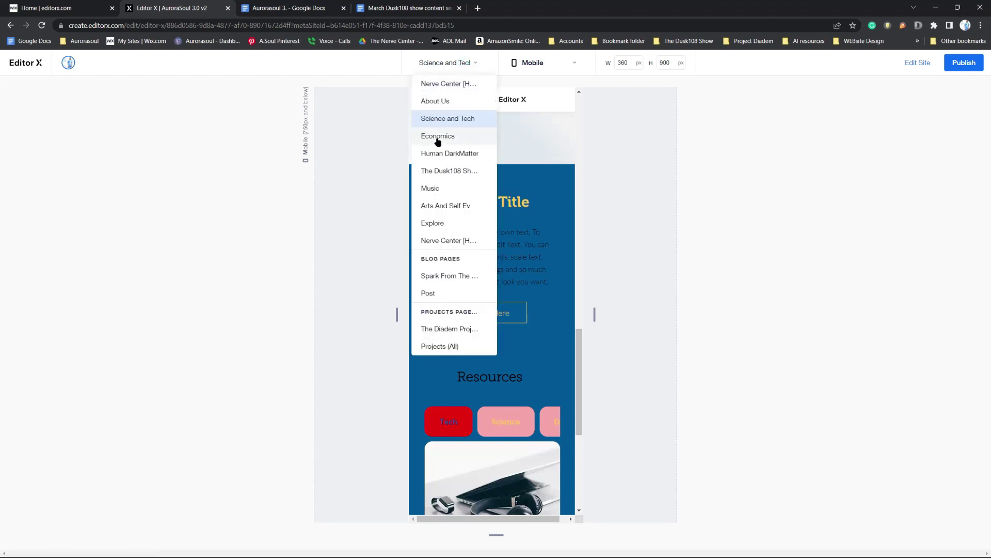
left_click(437, 137)
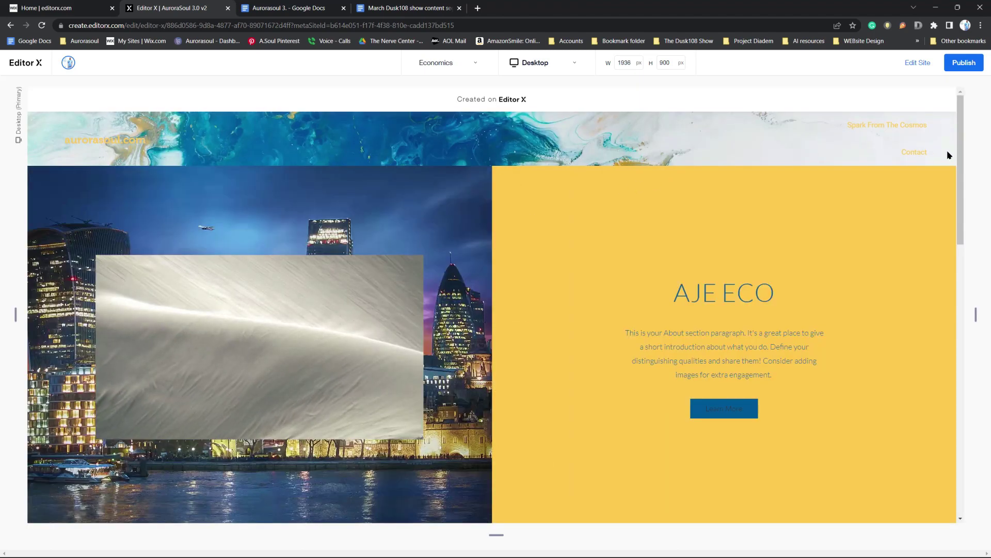
left_click_drag(960, 155, 959, 321)
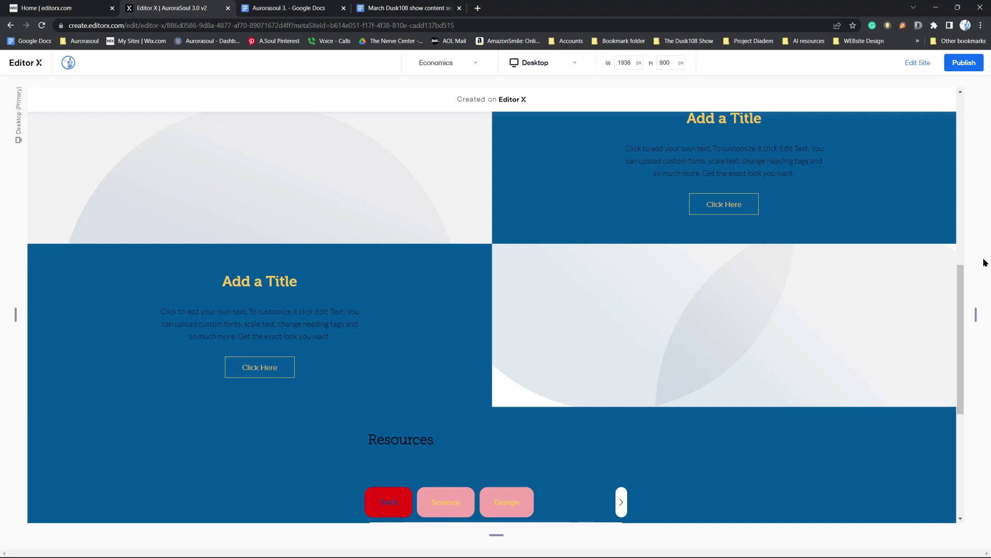
left_click_drag(959, 282, 954, 403)
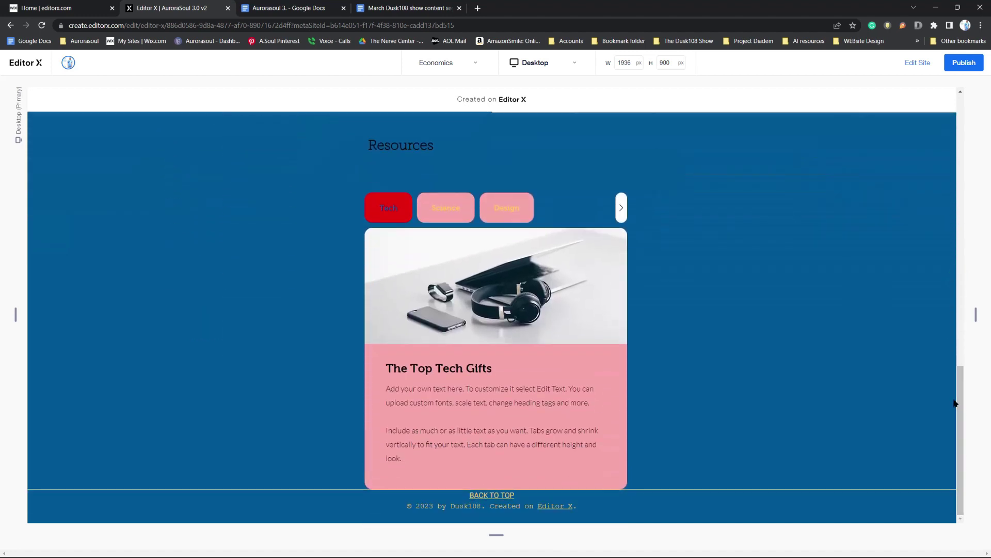
- Open the Human DarkMatter page in the preview and examine it at the Mobile breakpoint down to the footer
left_click(476, 64)
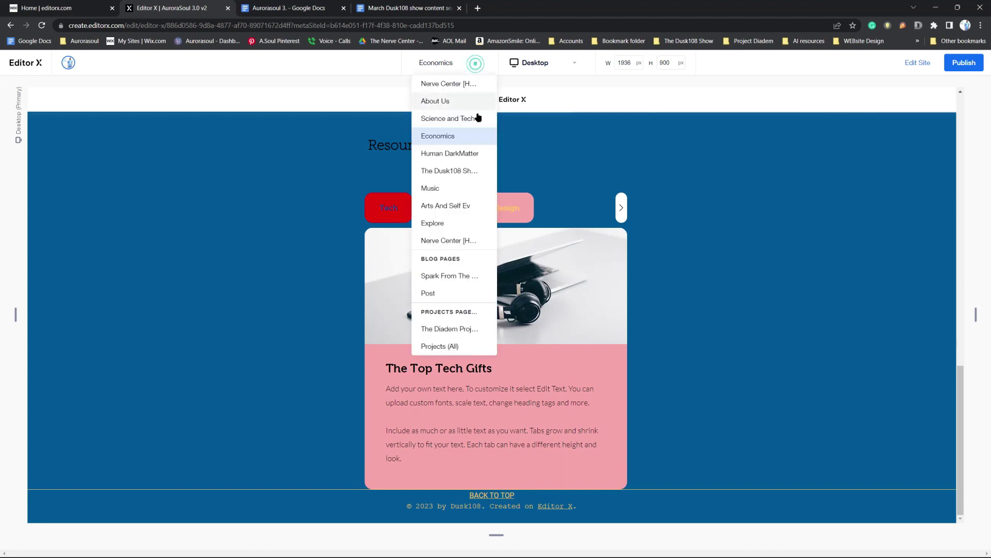
left_click(450, 154)
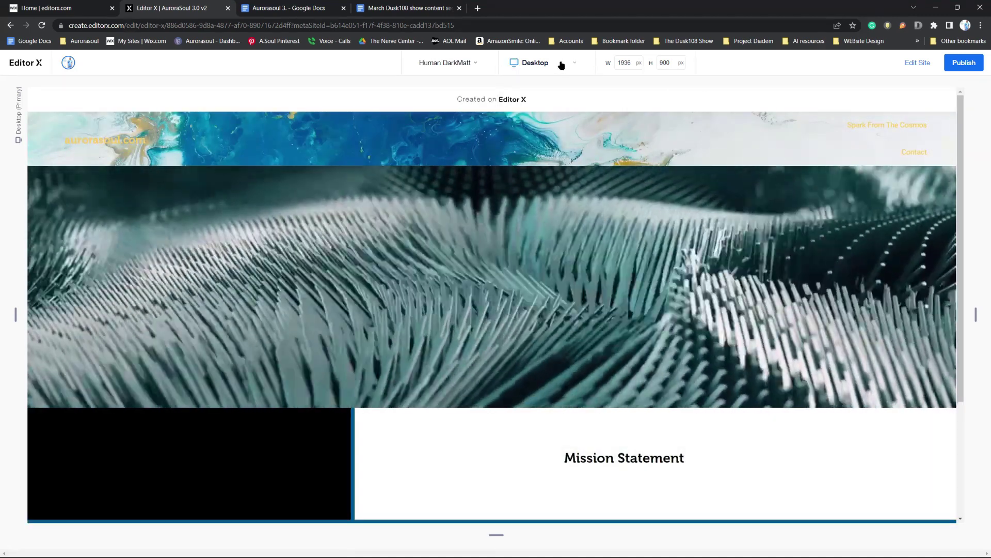
left_click(562, 63)
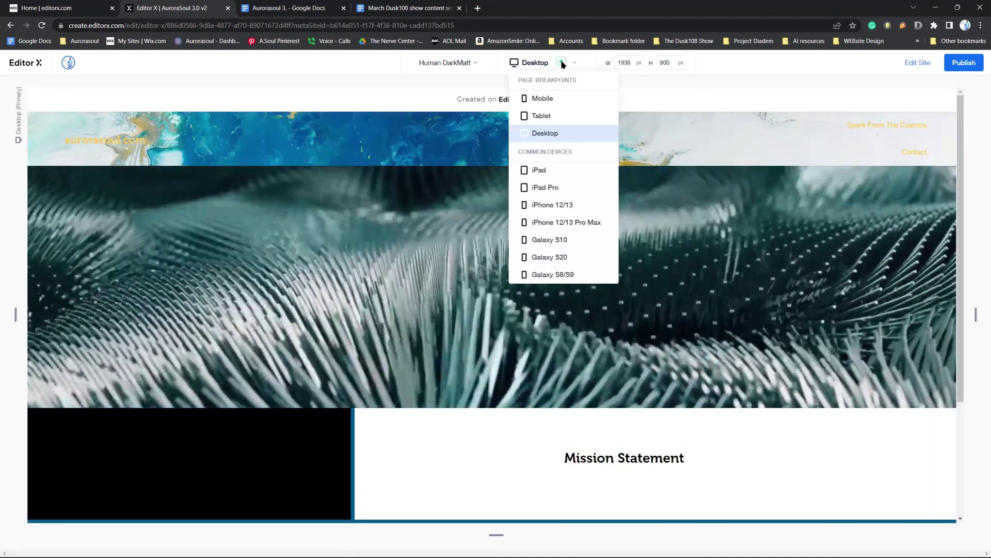
left_click(542, 99)
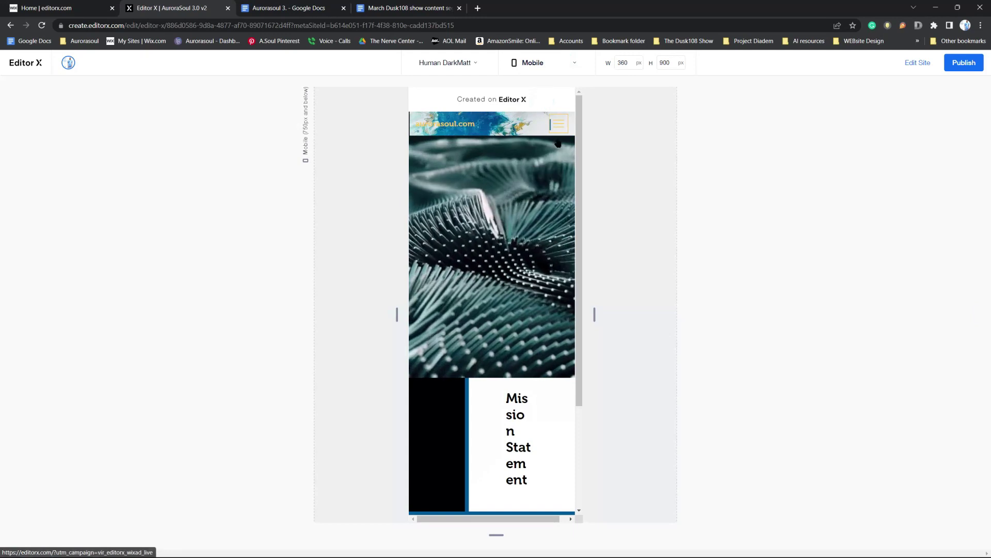
scroll(566, 253, "down", 3)
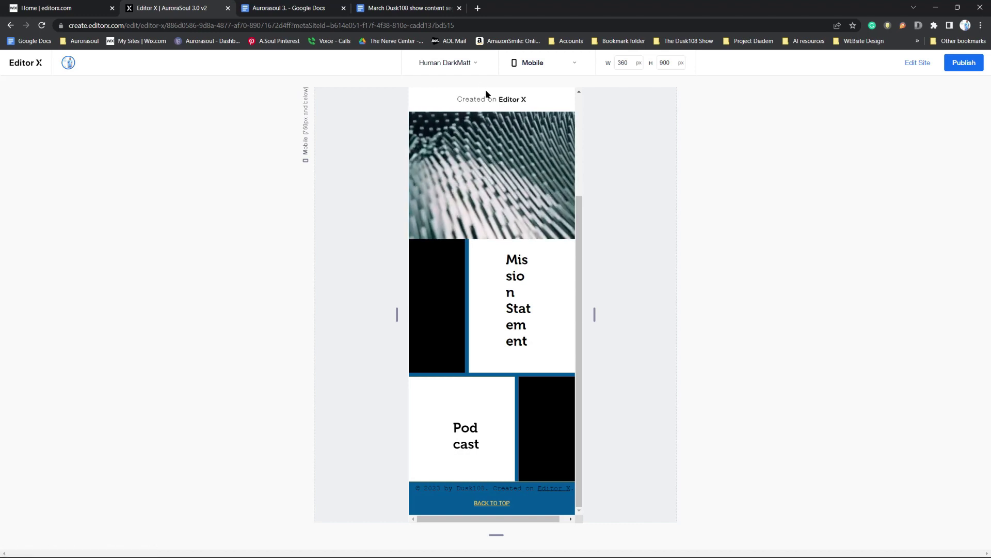
- Preview The Dusk108 Show, Music, Arts And Self Ev and Explore pages one after another
left_click(475, 63)
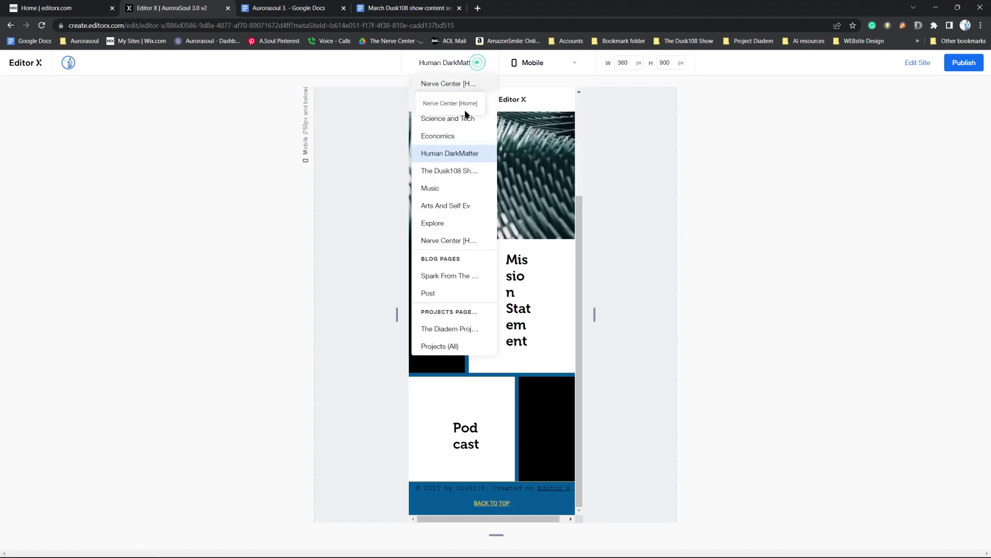
left_click(450, 170)
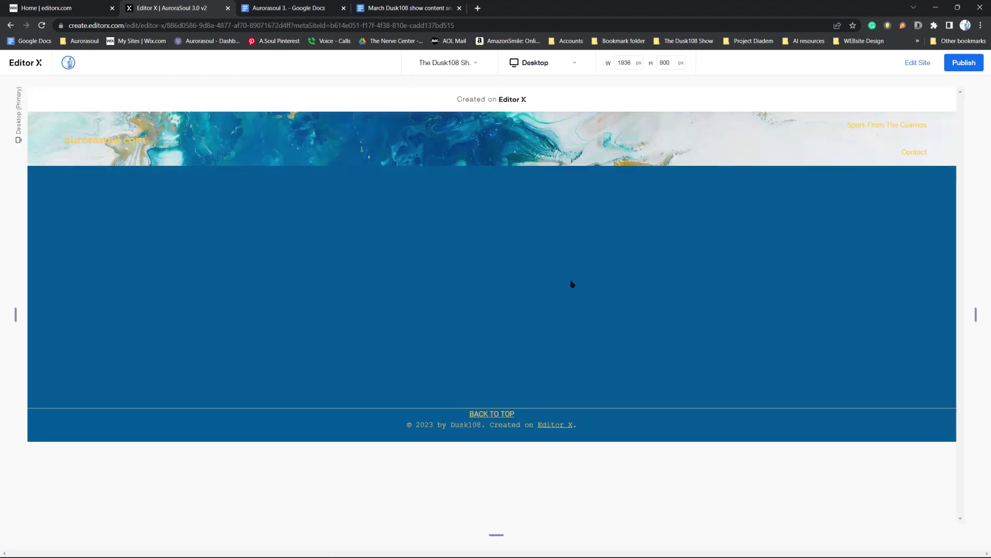
left_click(474, 67)
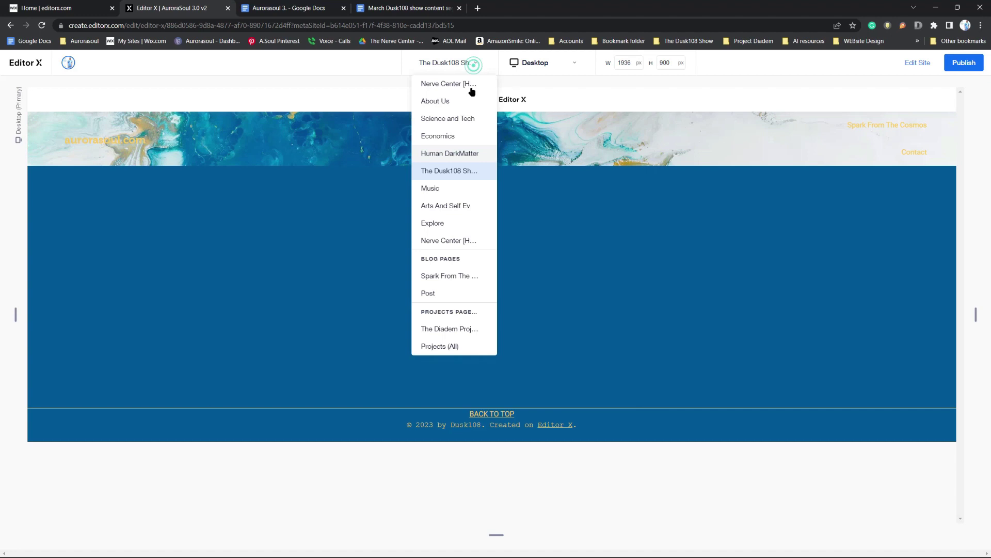
left_click(448, 189)
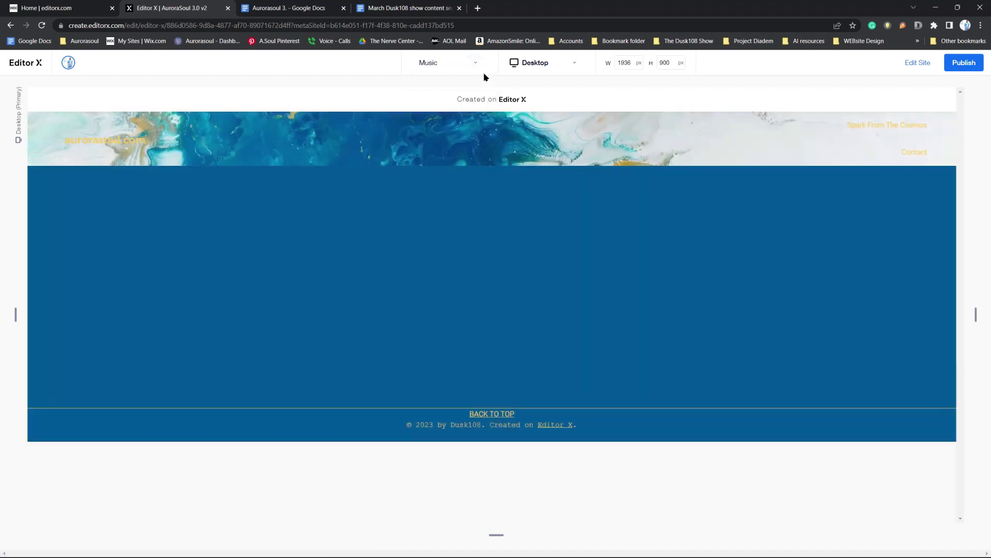
left_click(479, 69)
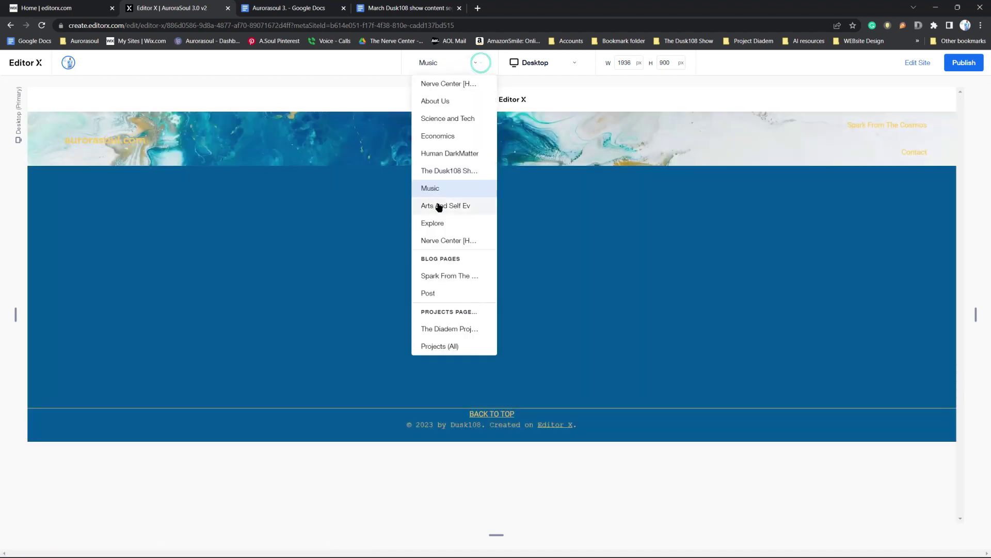
left_click(440, 206)
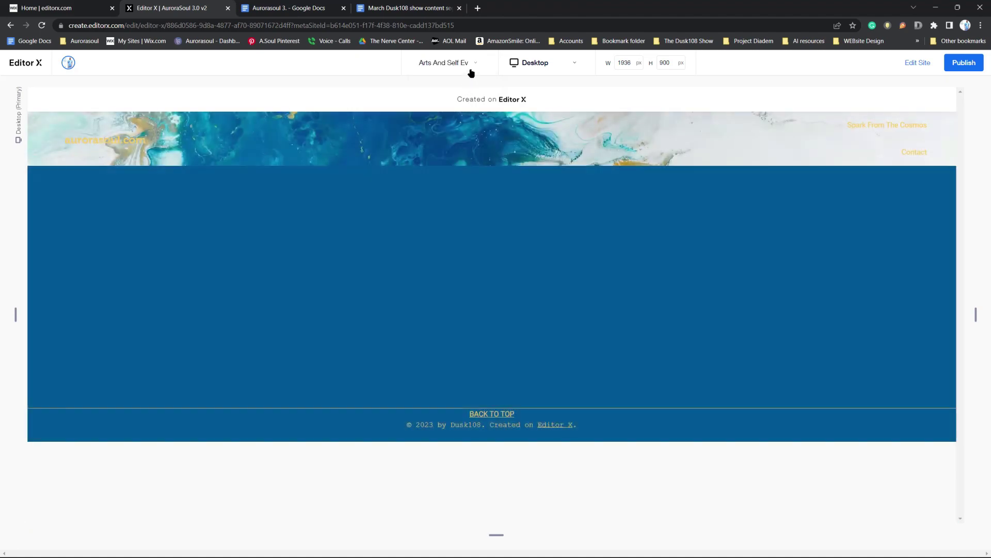
left_click(472, 68)
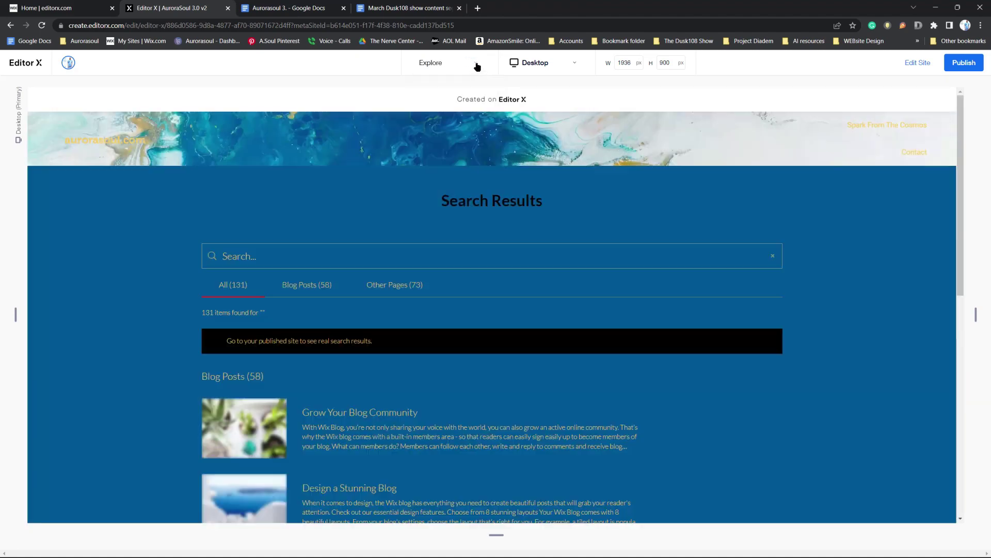
- Open the Nerve Center [Home] copy page in the preview and examine its collage, blog posts, highlight and community resources sections
left_click(476, 65)
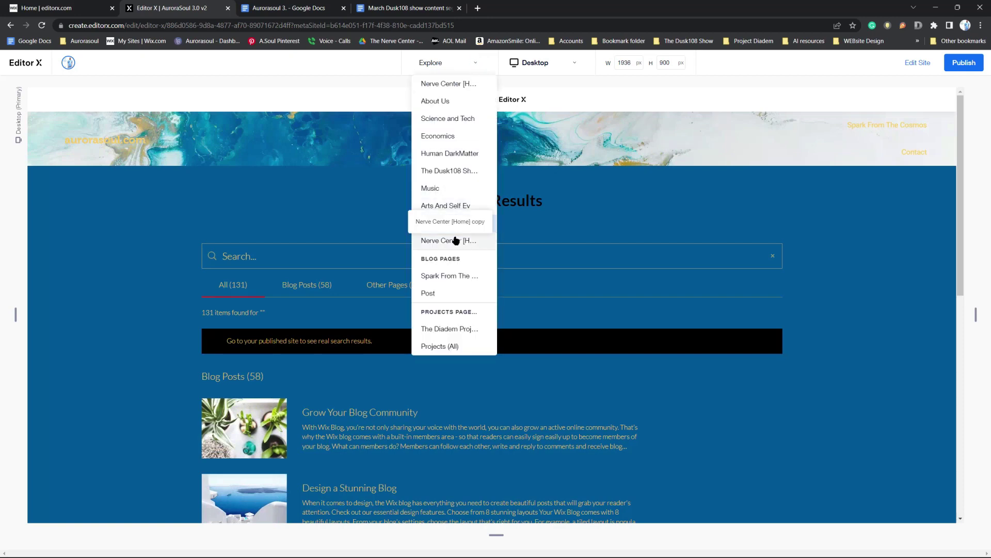
left_click(457, 240)
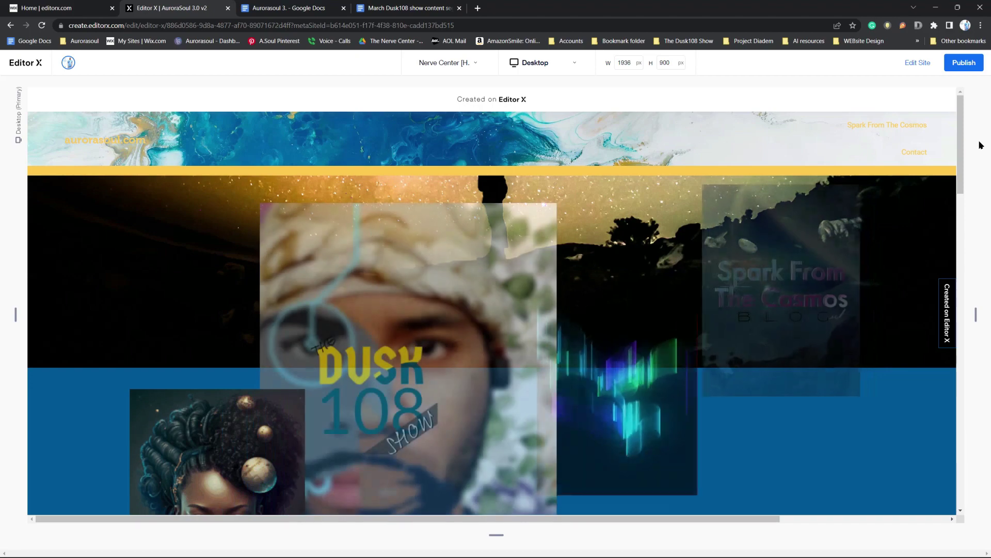
scroll(961, 144, "down", 5)
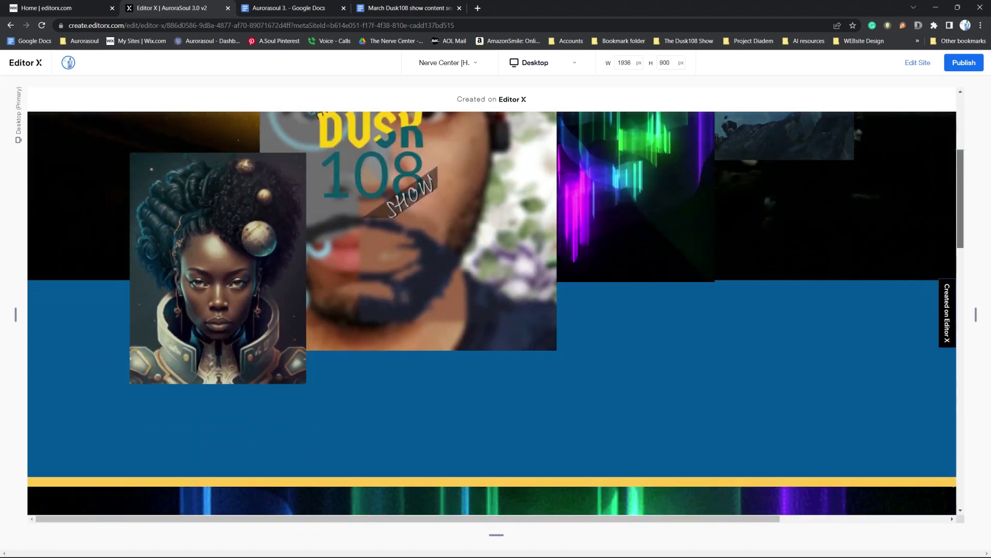
scroll(943, 439, "down", 15)
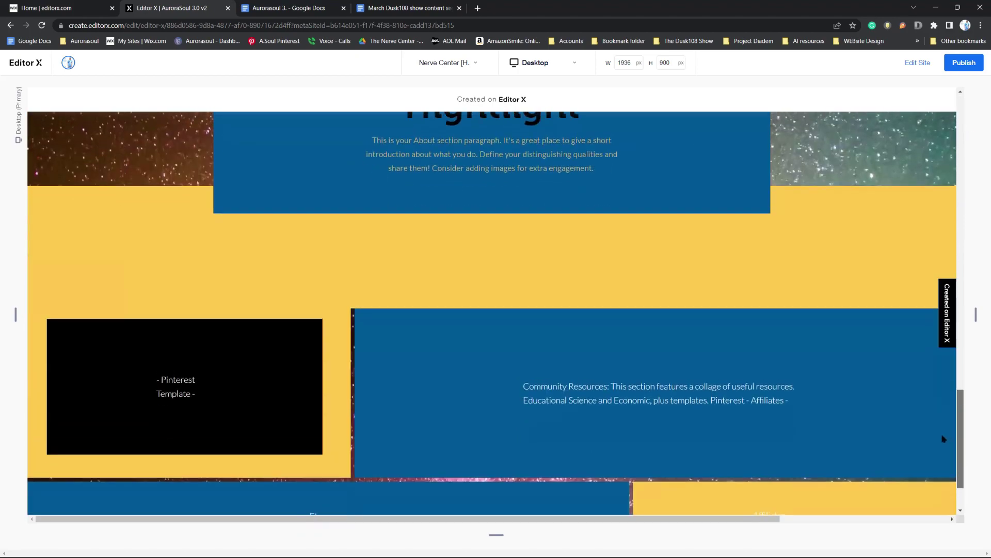
scroll(940, 453, "down", 4)
scroll(947, 413, "up", 10)
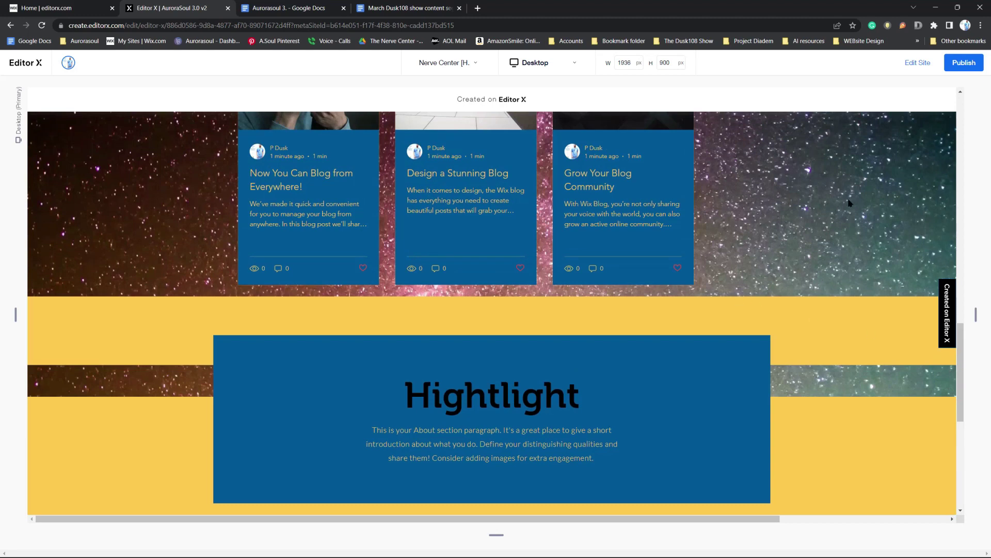
- Return to the original Nerve Center [Home] page and open it for editing at the Mobile breakpoint
left_click(463, 63)
left_click(437, 85)
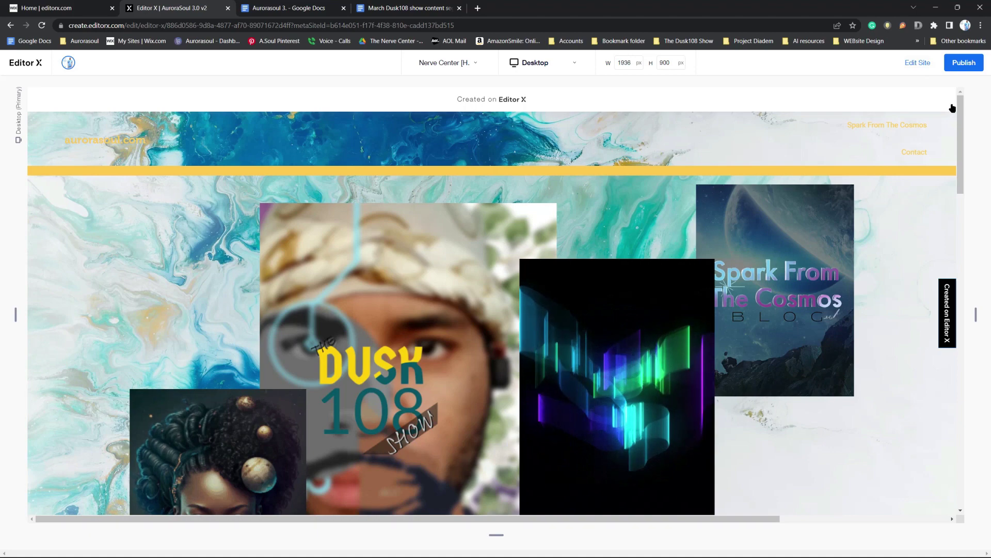
left_click(918, 62)
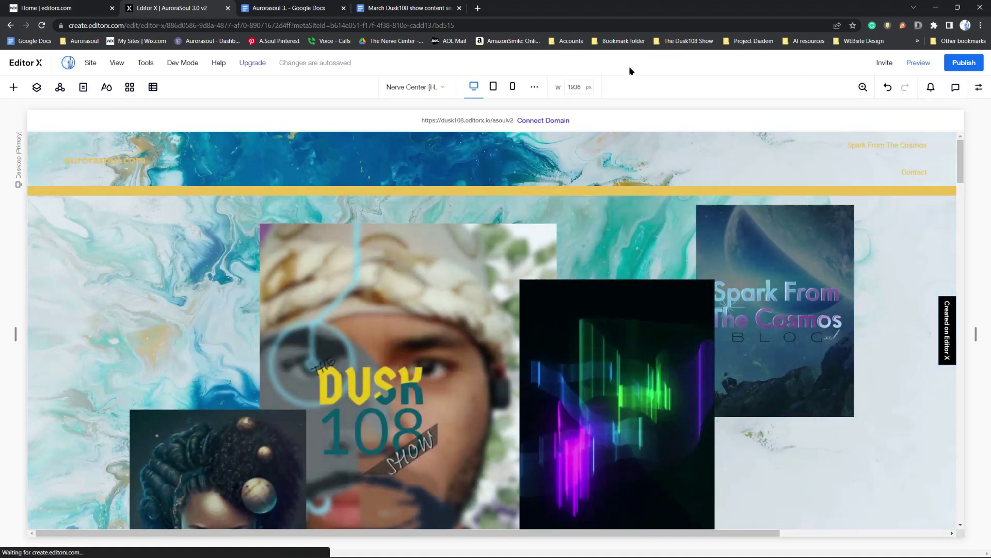
left_click(513, 87)
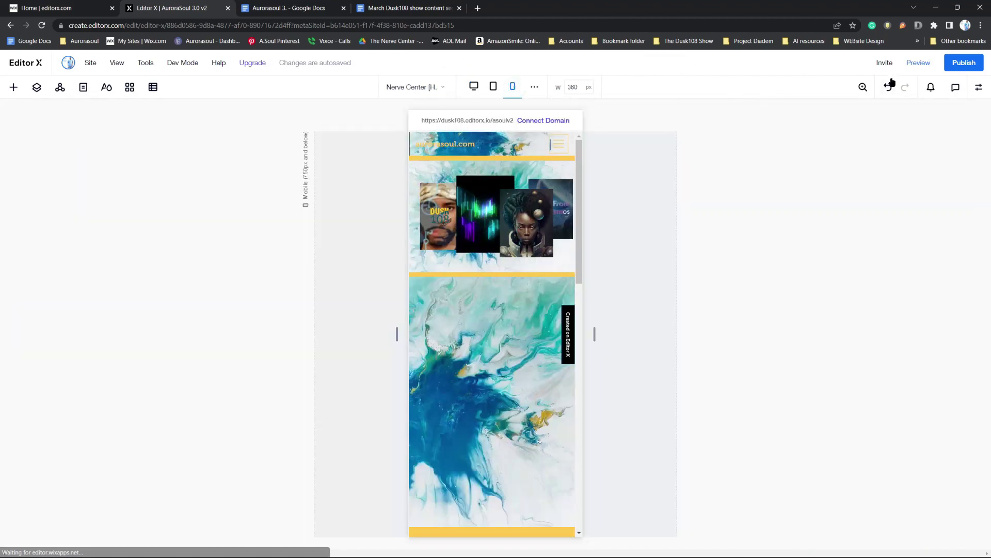
- Compare the home page's mobile image collage between the preview and the editor, inspecting the Spark From The Cosmos image
left_click(917, 64)
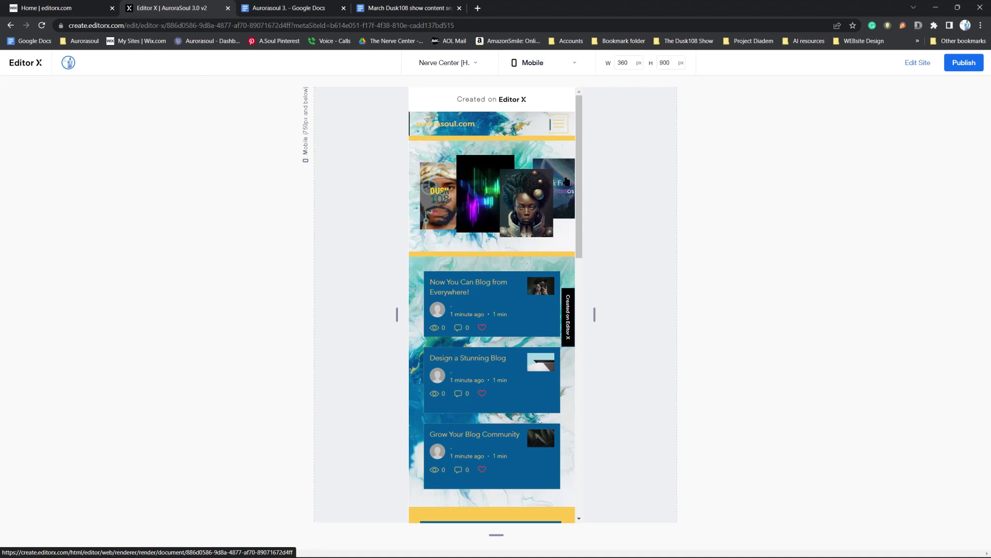
left_click(924, 64)
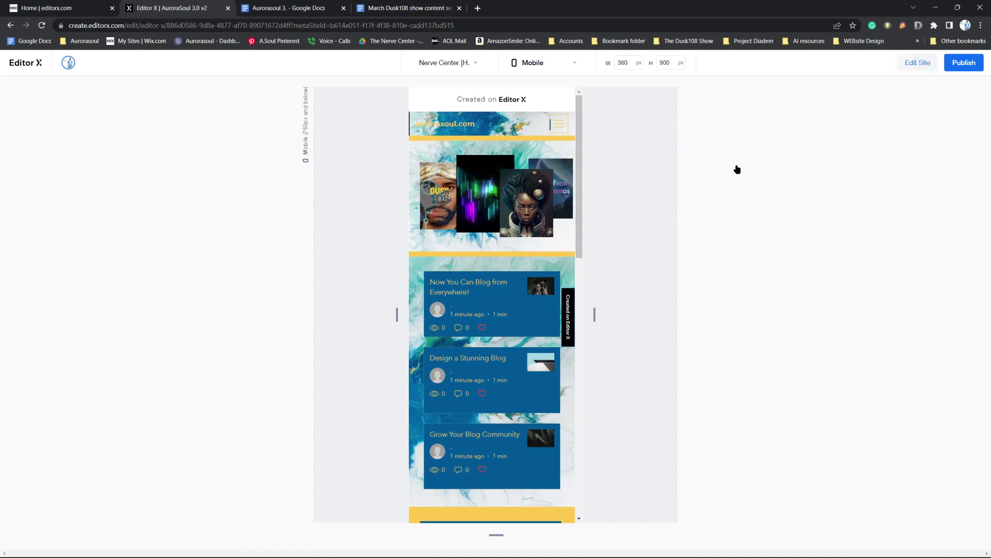
left_click(563, 205)
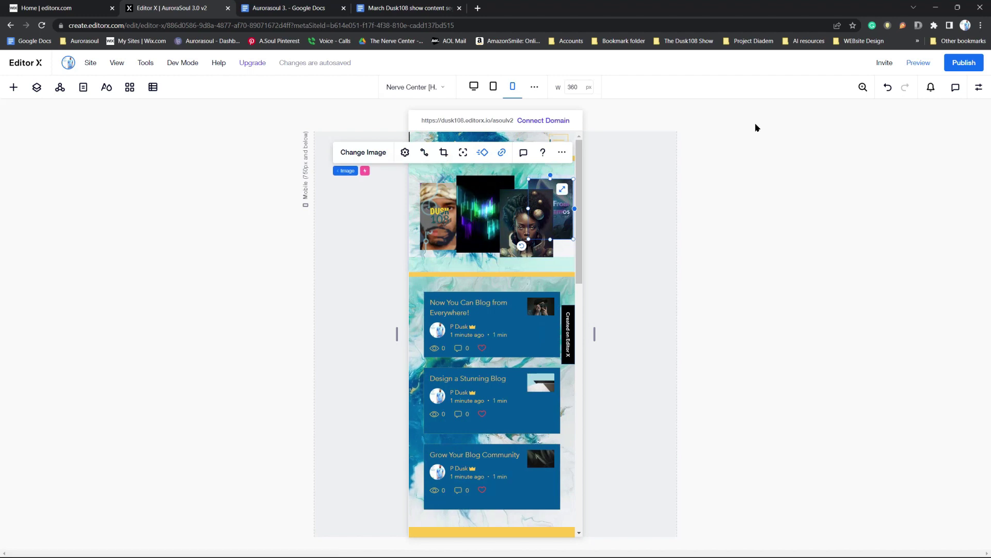
left_click(916, 68)
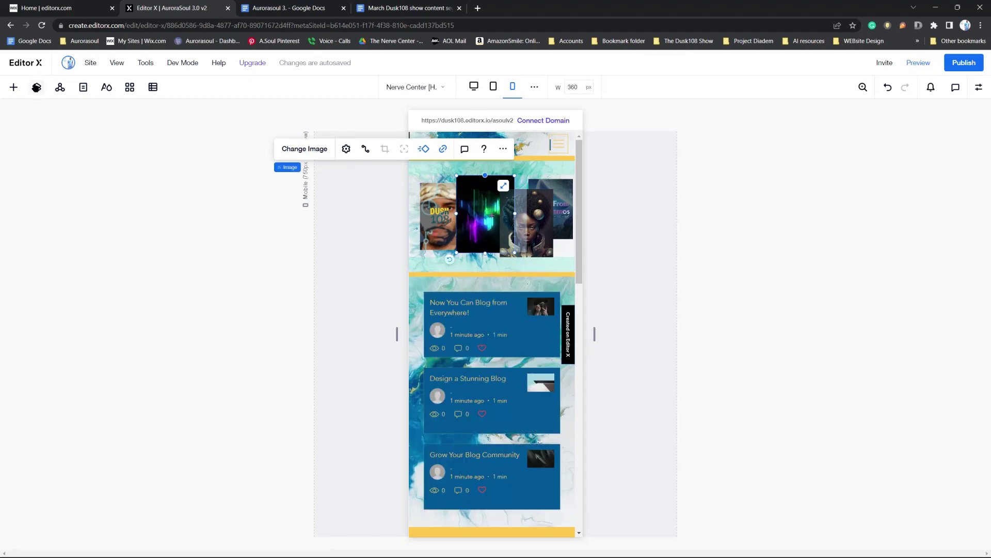
- Move the aurora image behind the other three collage images in the layer order, just above the background image
left_click(37, 86)
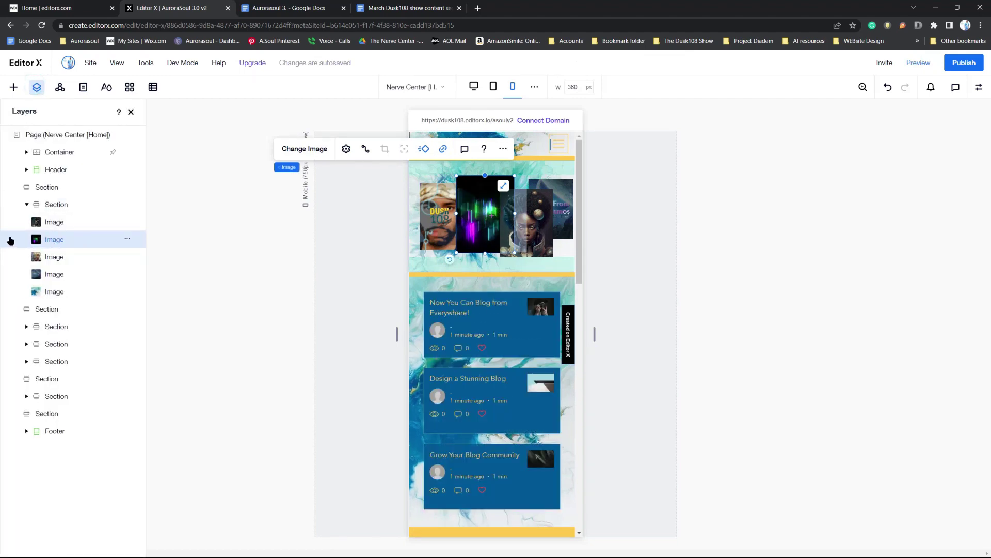
left_click_drag(14, 233, 8, 221)
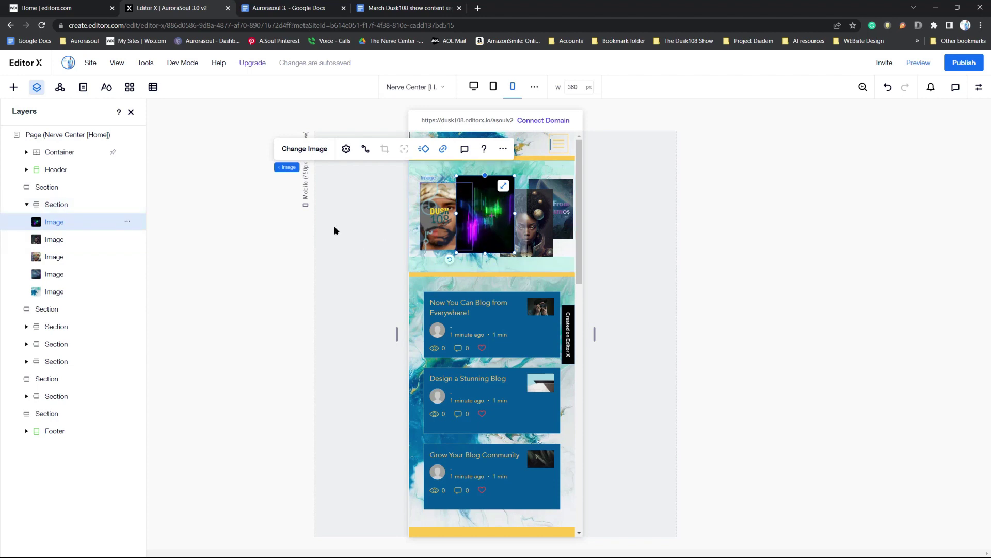
left_click_drag(9, 223, 8, 268)
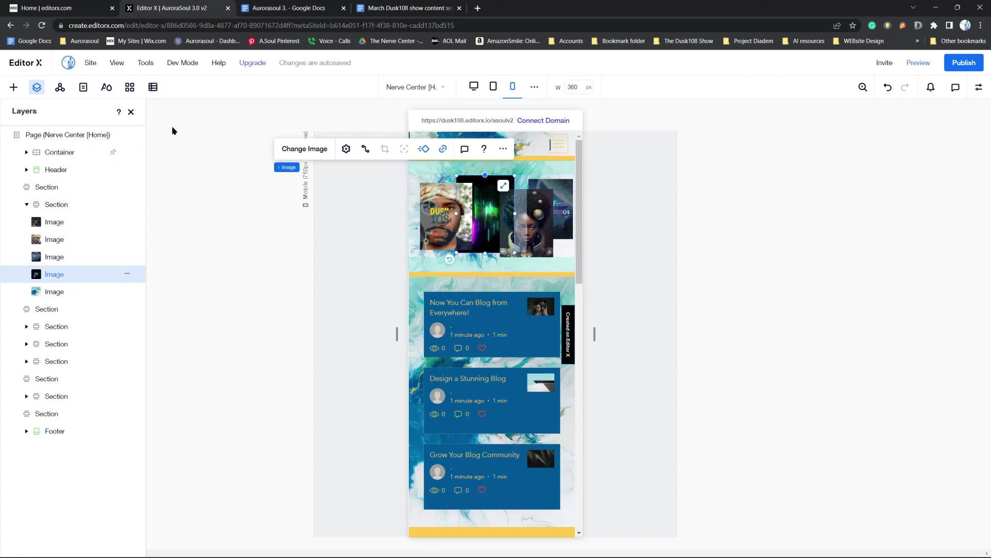
left_click(130, 113)
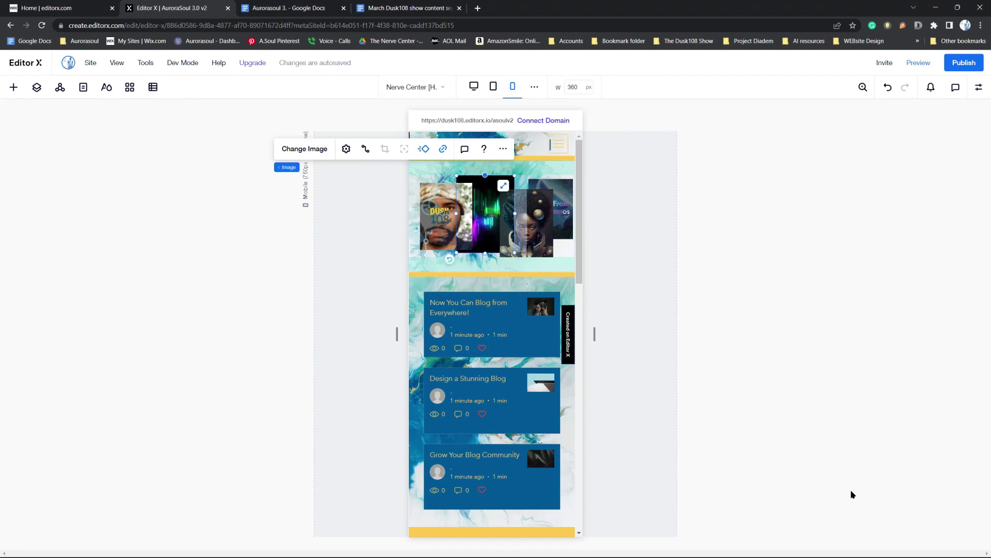
- Check the rest of the mobile home page, and inspect the top collage at the Desktop breakpoint
scroll(850, 493, "down", 8)
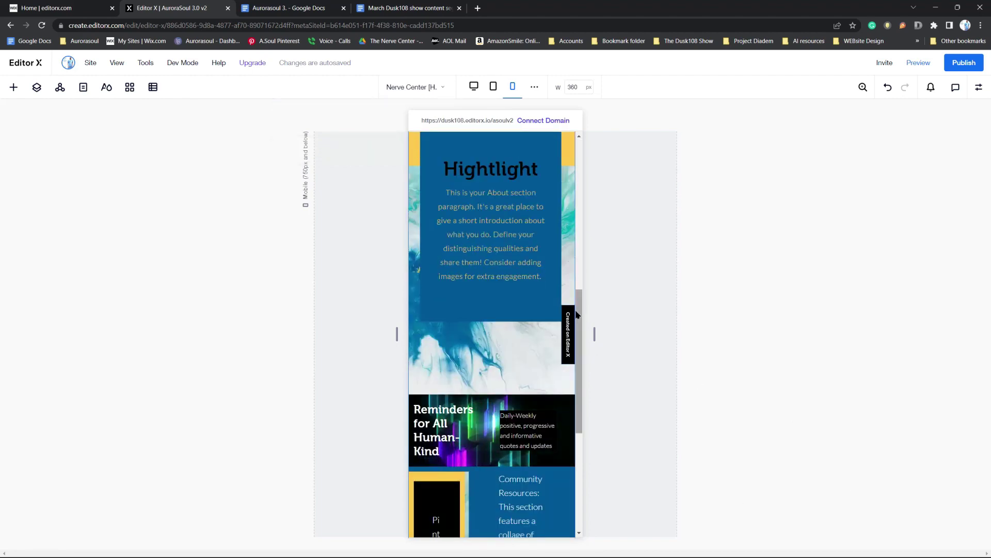
left_click_drag(579, 310, 579, 161)
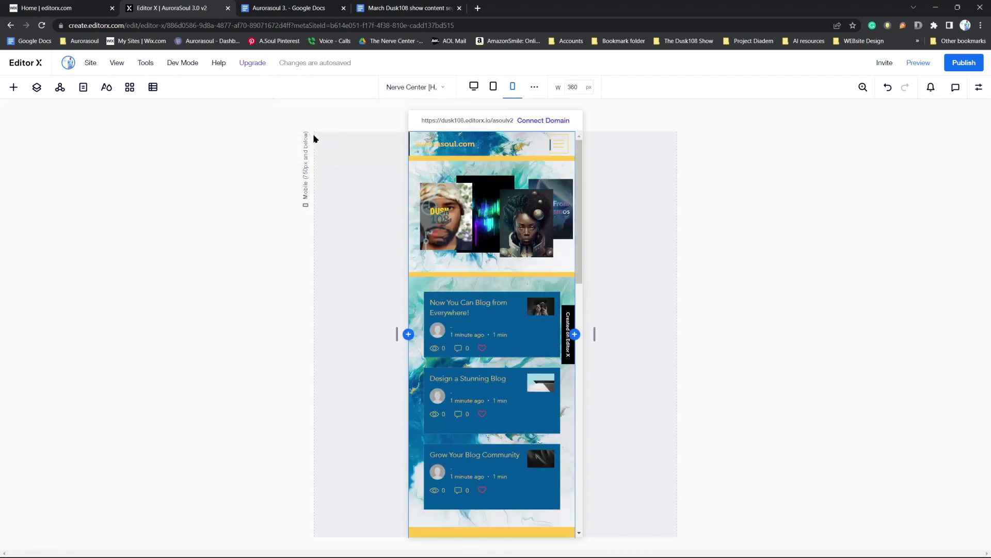
left_click(474, 87)
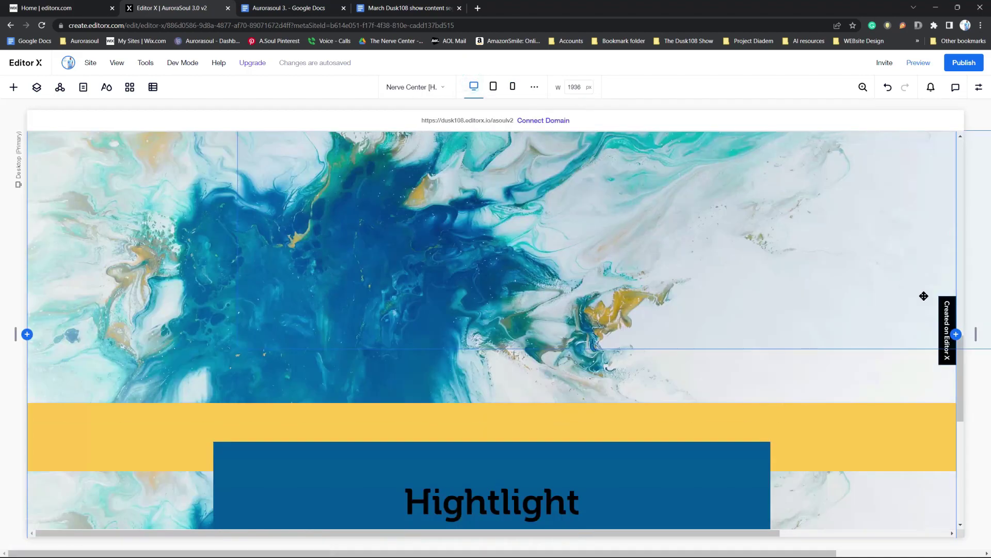
left_click_drag(956, 381, 961, 145)
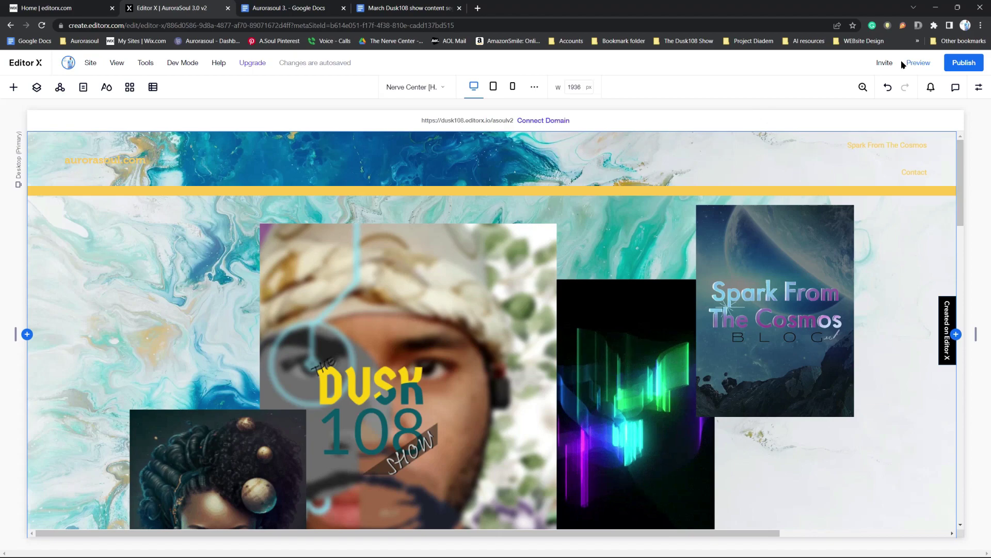